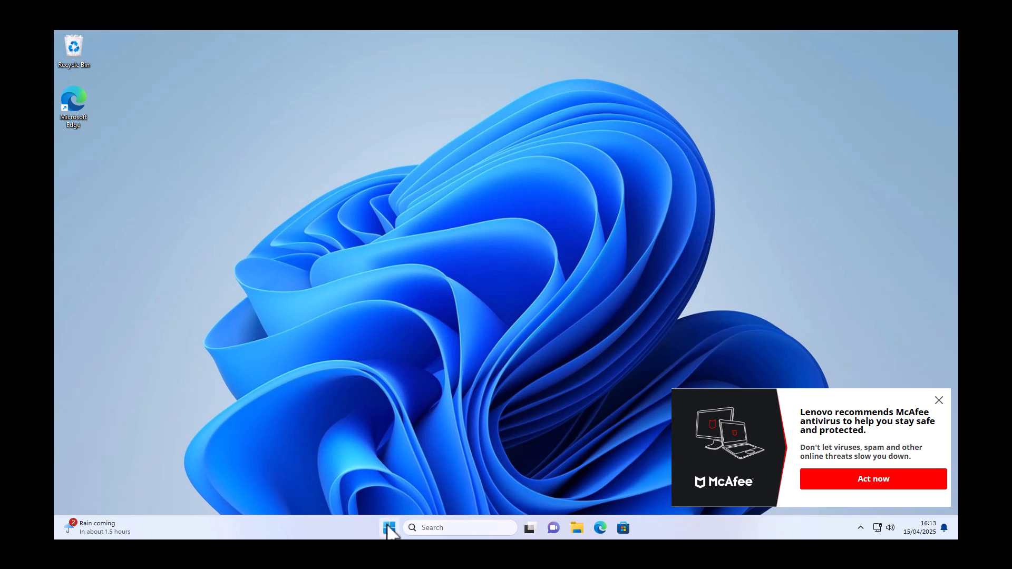
Step: Open the Installed apps page from the Start button's Win+X quick-link menu
right_click(390, 531)
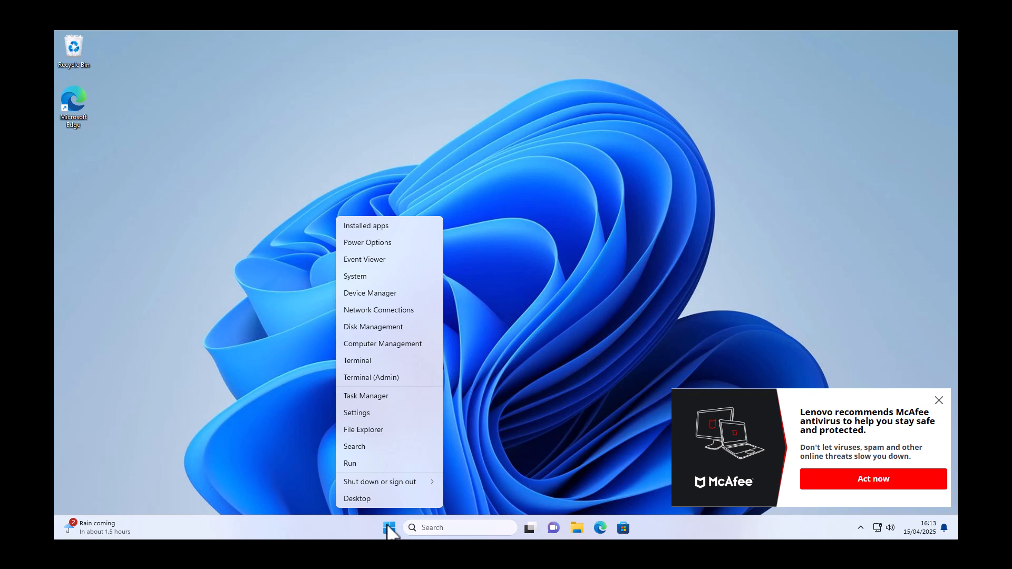
left_click(389, 225)
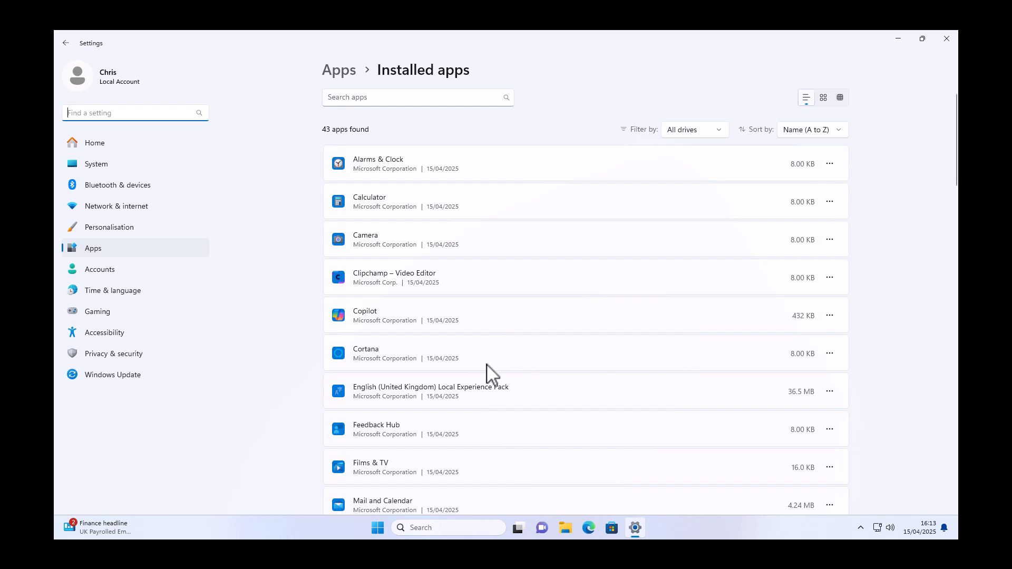
Step: Uninstall Cortana, then Mail and Calendar further down, confirming each removal
left_click(829, 357)
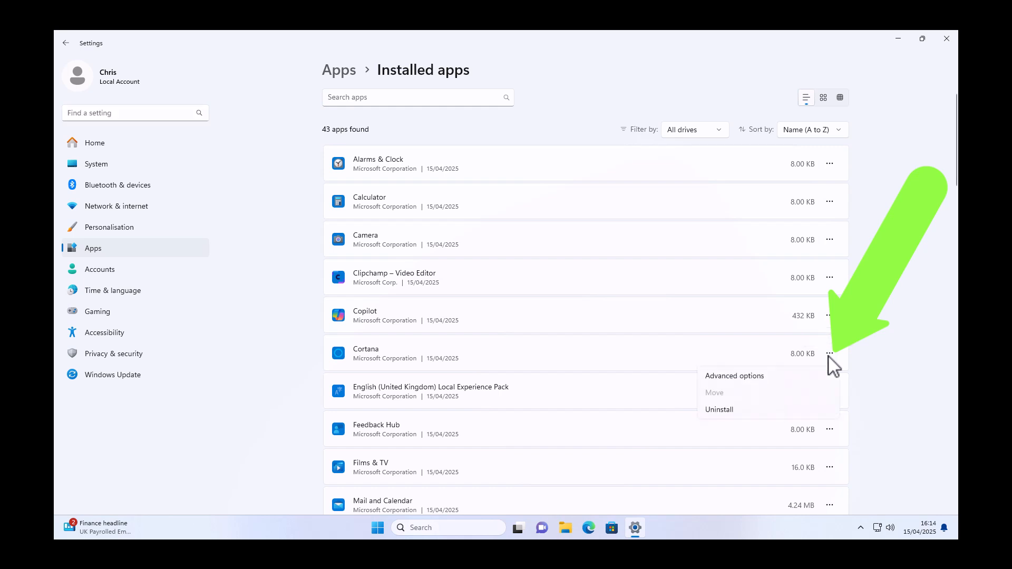
left_click(729, 414)
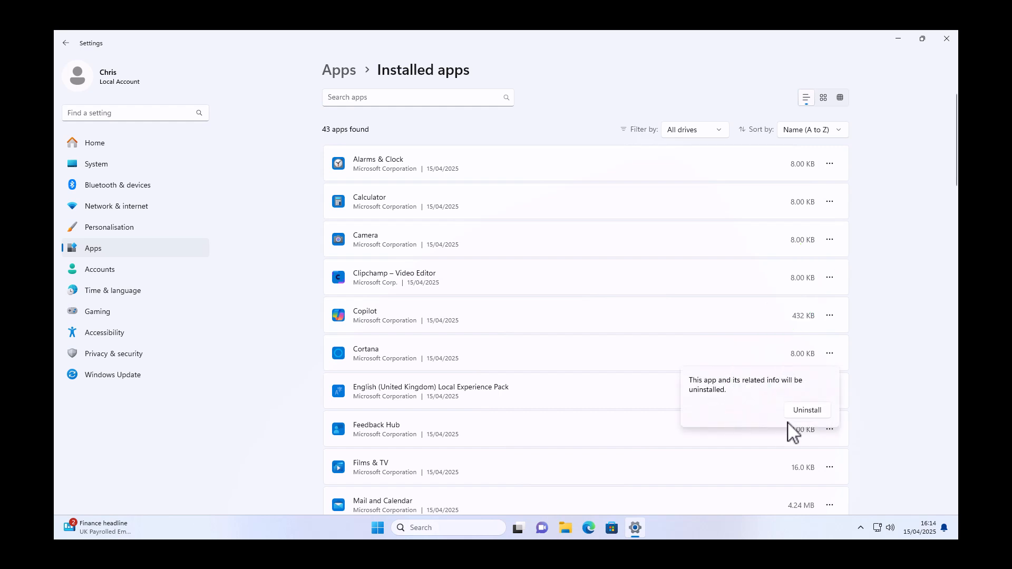
left_click(824, 411)
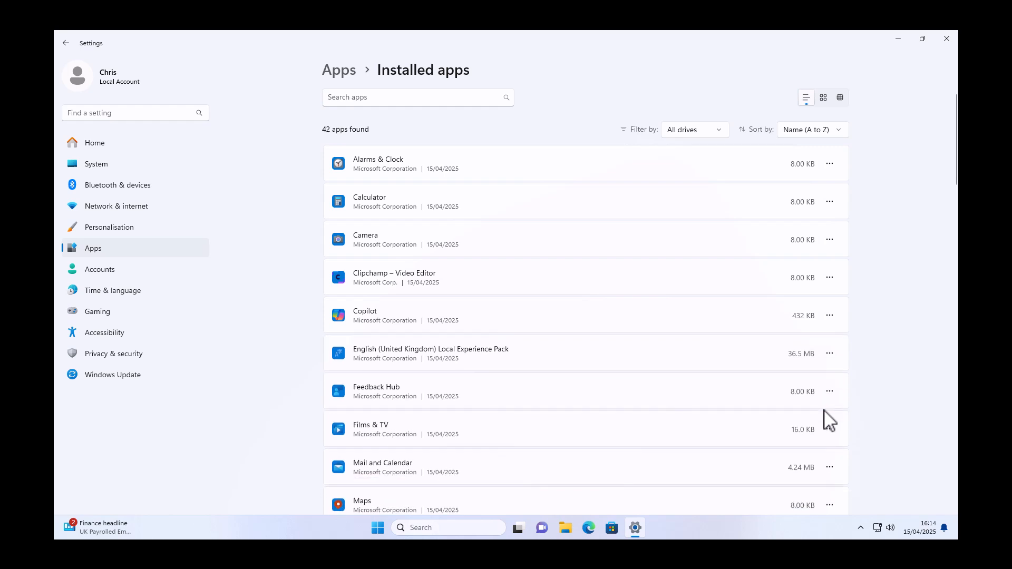
scroll(413, 299, "down", 3)
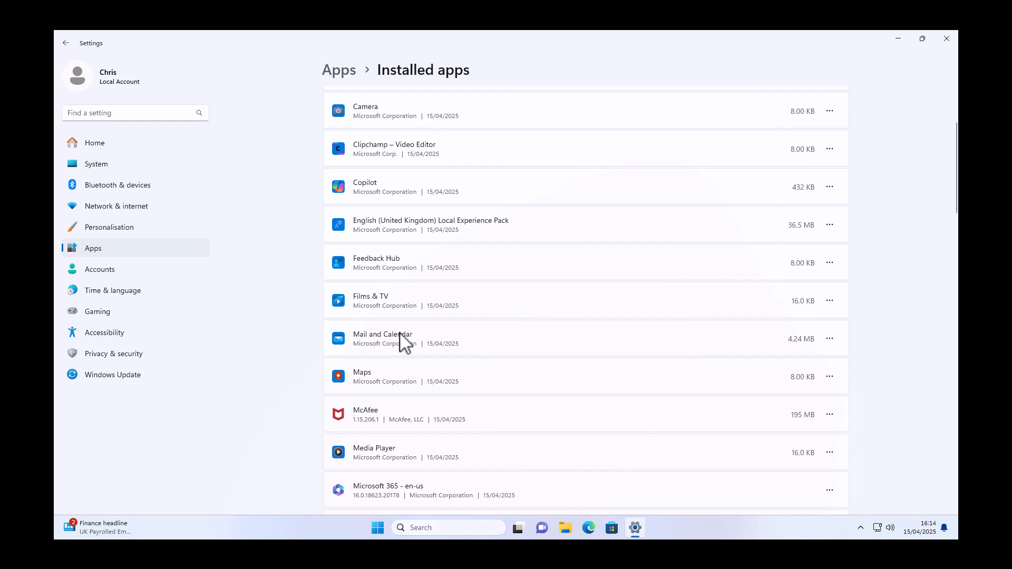
left_click(830, 340)
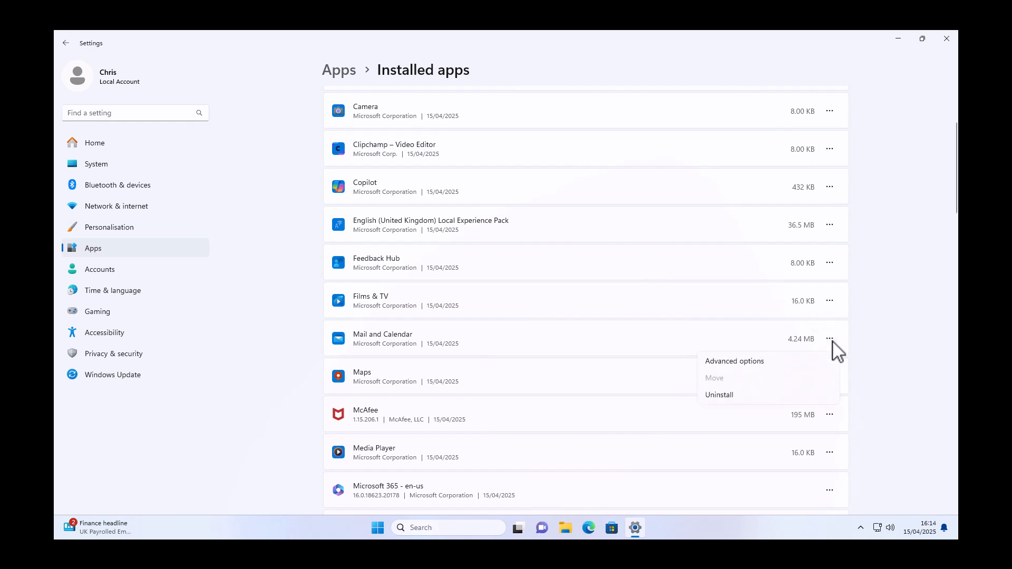
left_click(731, 396)
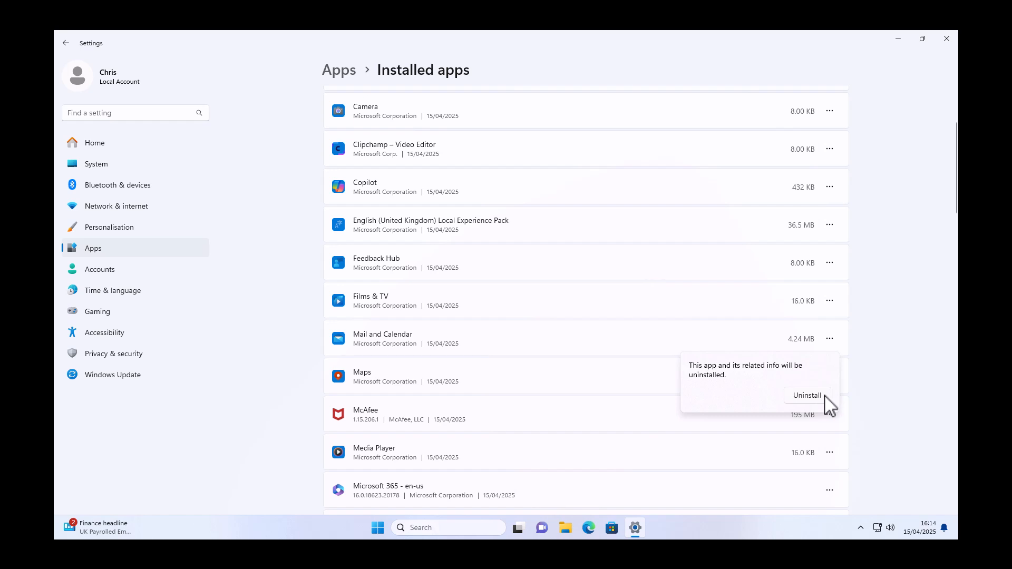
left_click(826, 396)
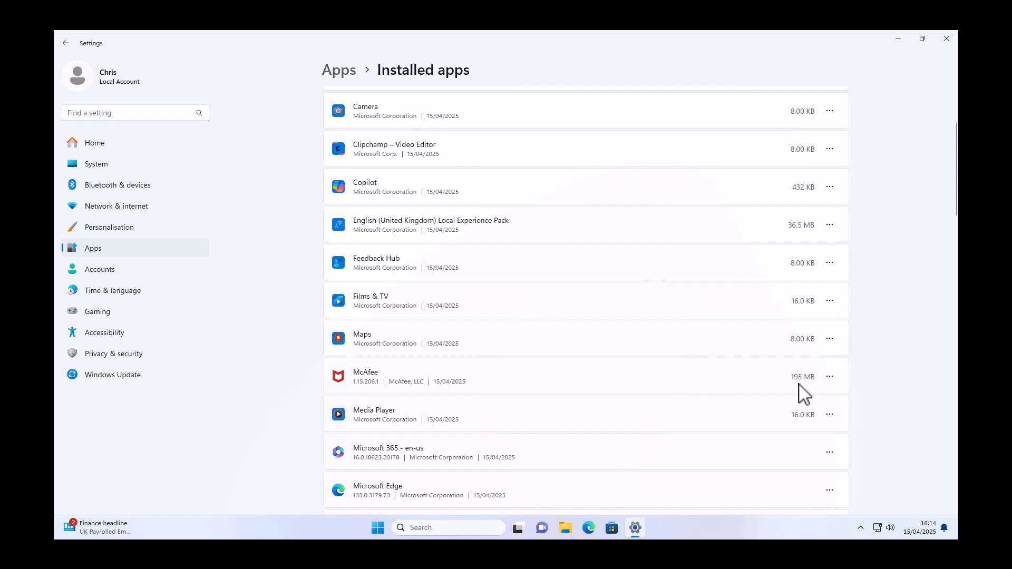
Step: Start uninstalling McAfee from the Installed apps list
left_click(833, 377)
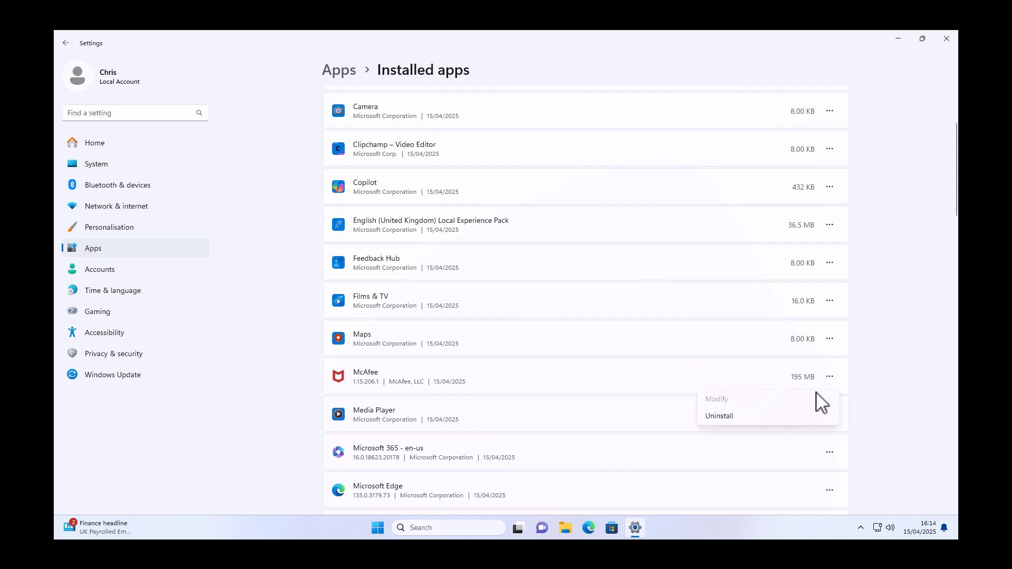
left_click(718, 416)
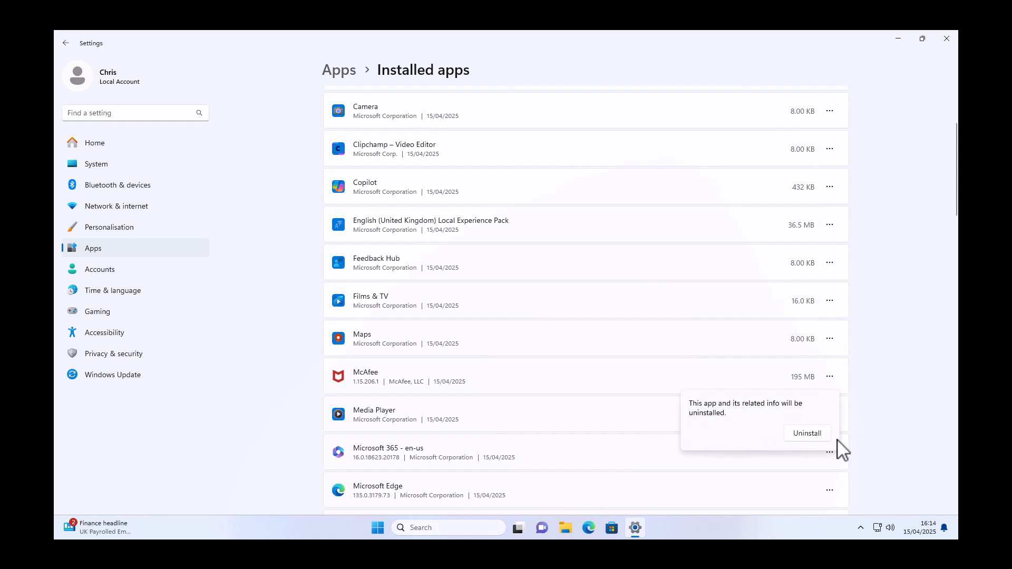
left_click(820, 435)
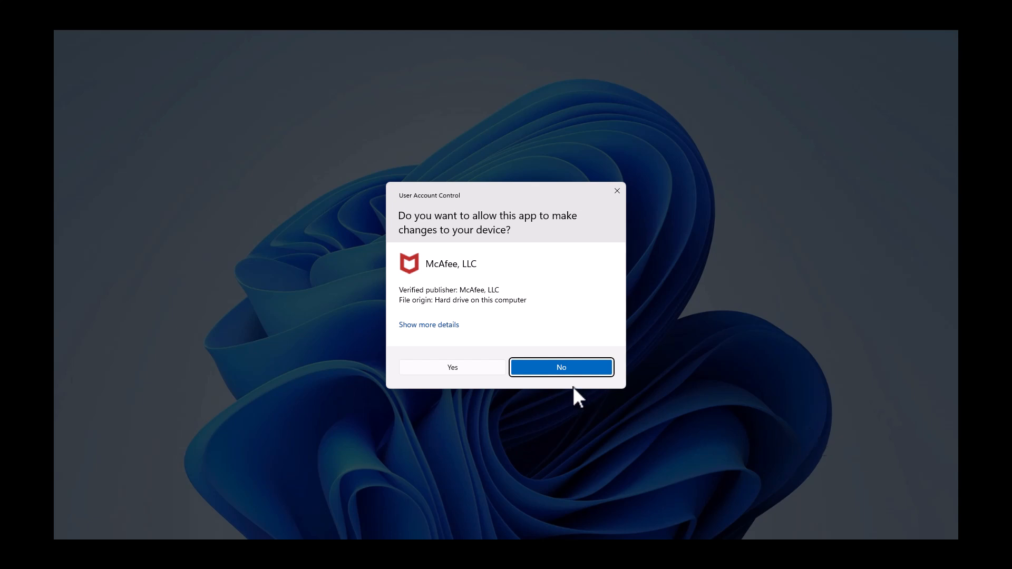
Step: In the McAfee uninstaller, allow changes, skip the survey and confirm removal despite the subscription
left_click(478, 367)
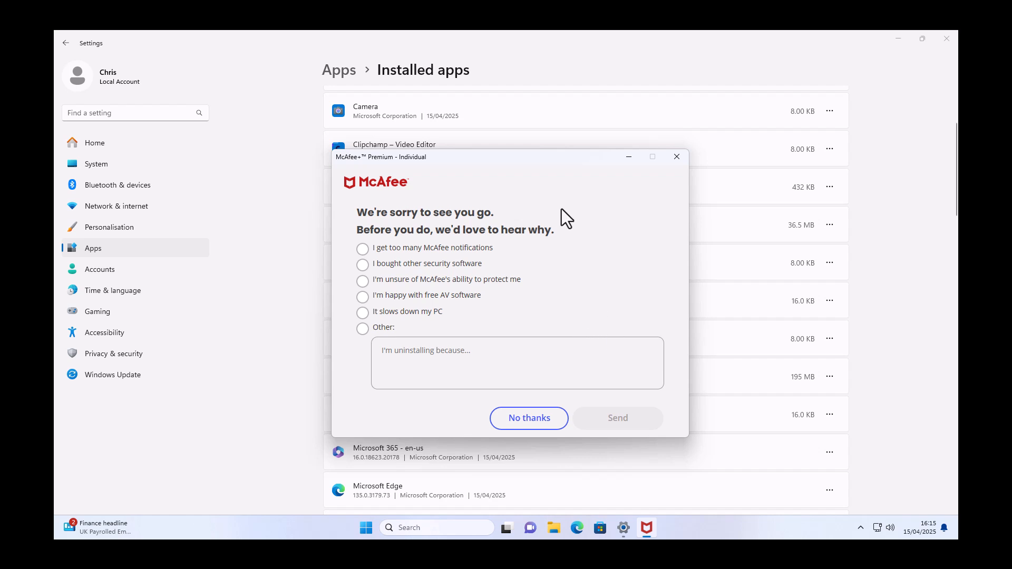
left_click(537, 425)
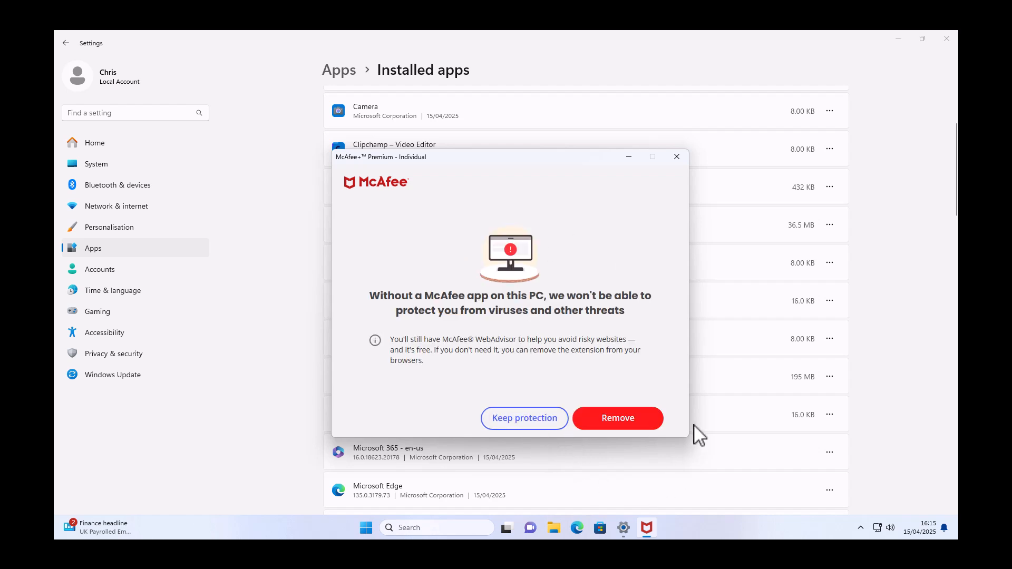
left_click(617, 418)
left_click(626, 419)
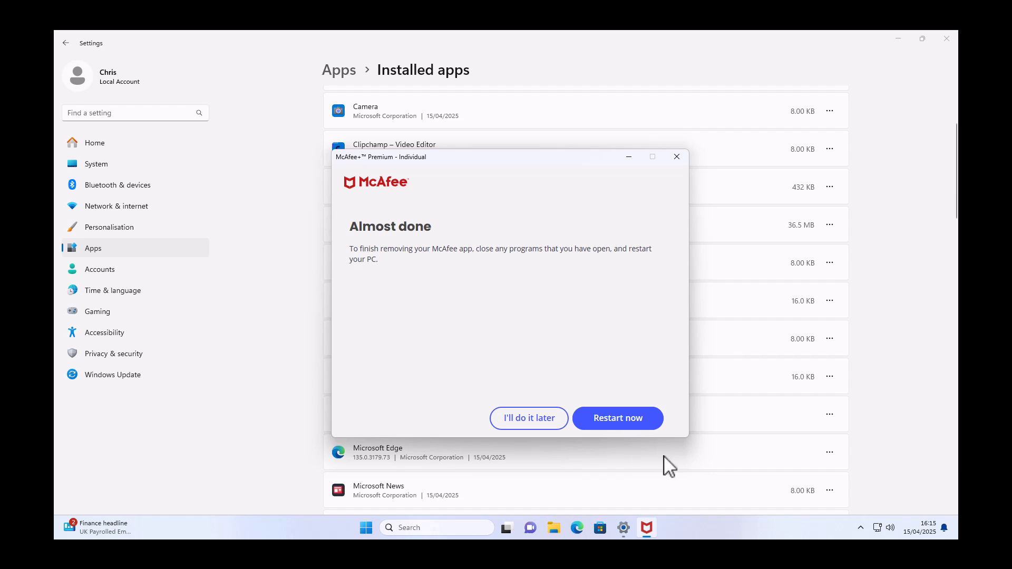
Step: Restart the PC to finish removing McAfee, then bring up the Win+X menu
left_click(639, 421)
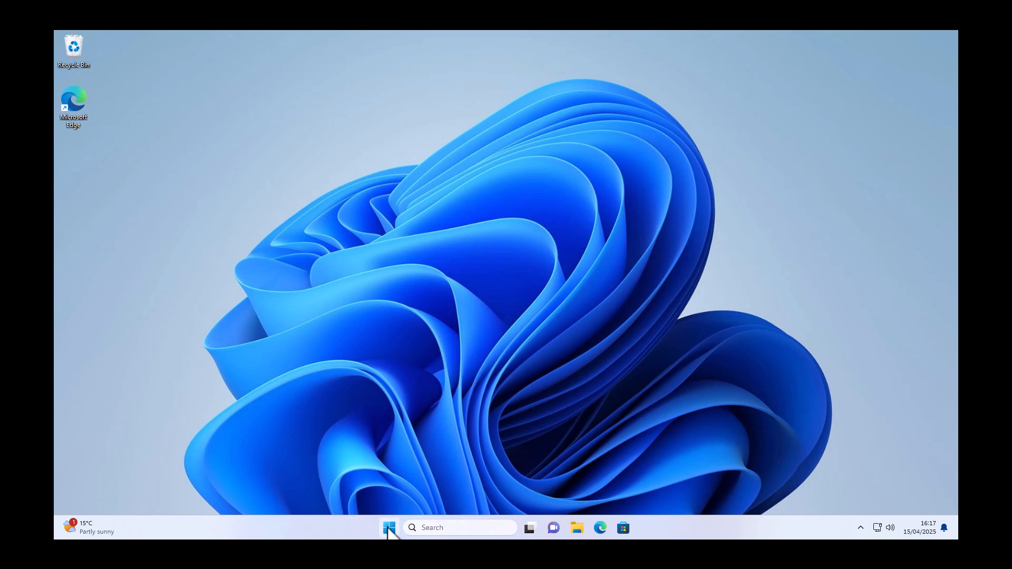
right_click(389, 528)
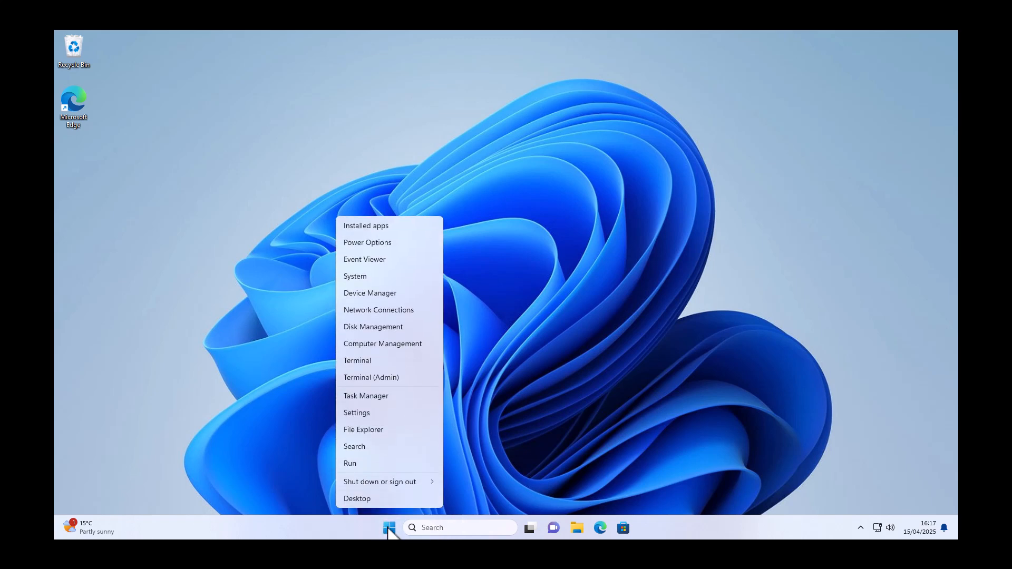
Step: Open Installed apps and scroll to the bottom of the list, reaching Xbox and Xbox Live
left_click(399, 226)
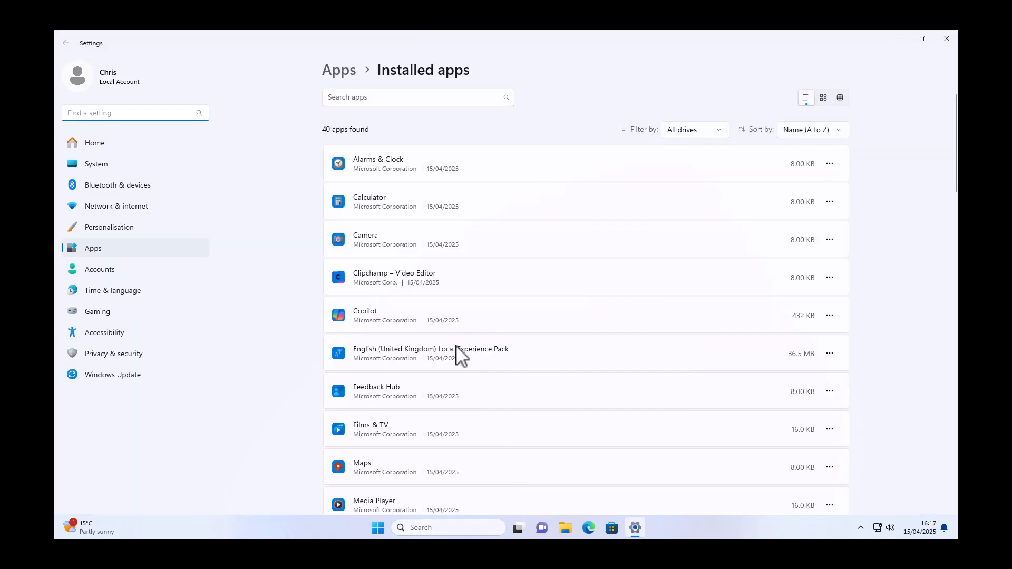
scroll(455, 353, "down", 3)
scroll(457, 354, "down", 5)
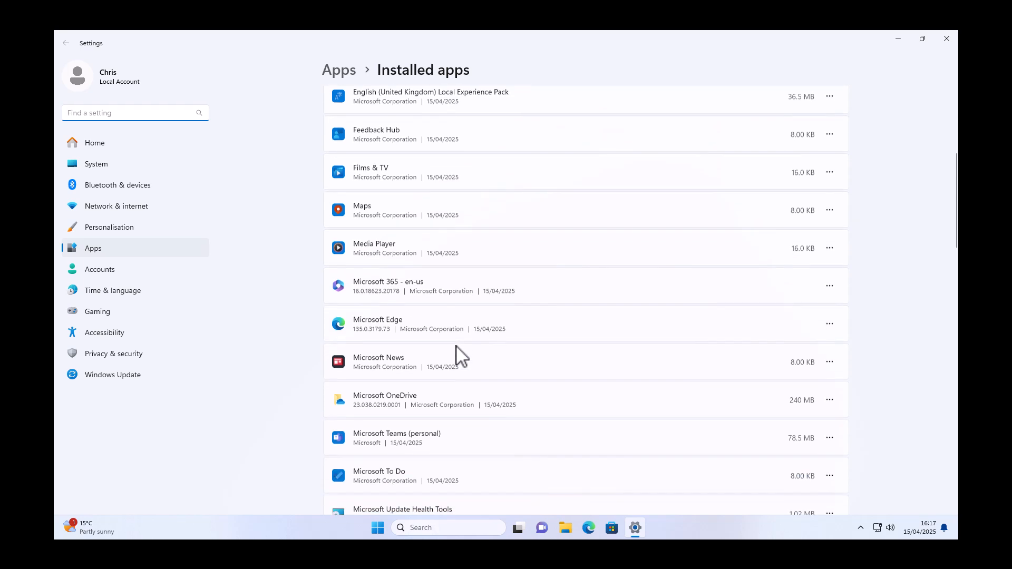
scroll(457, 354, "down", 2)
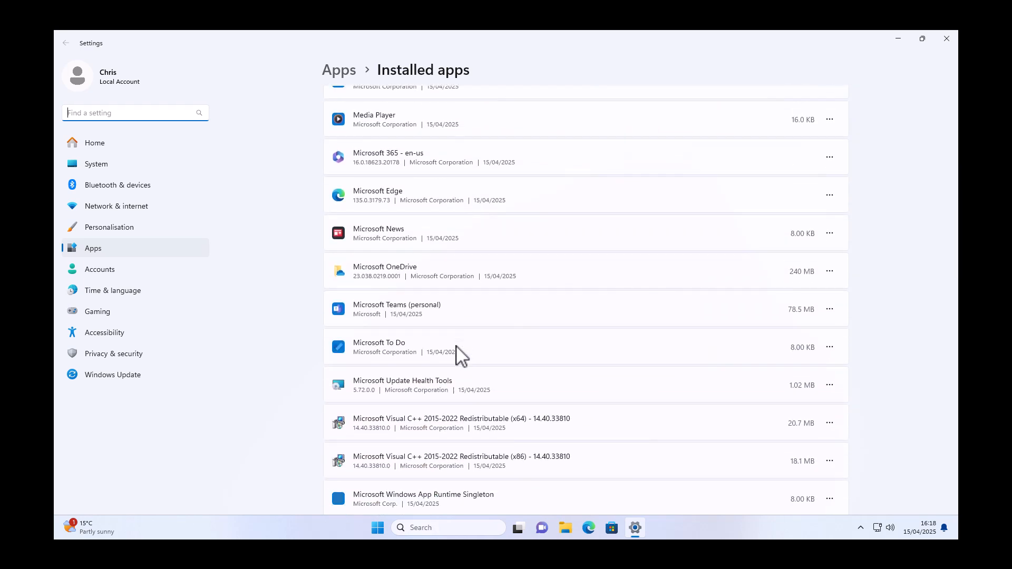
scroll(456, 355, "down", 1)
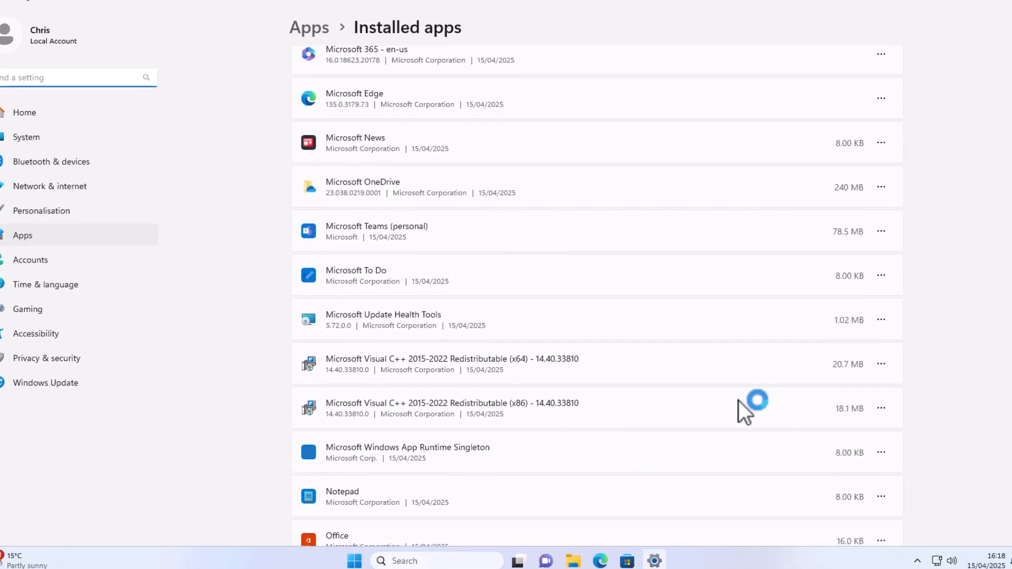
scroll(727, 408, "down", 5)
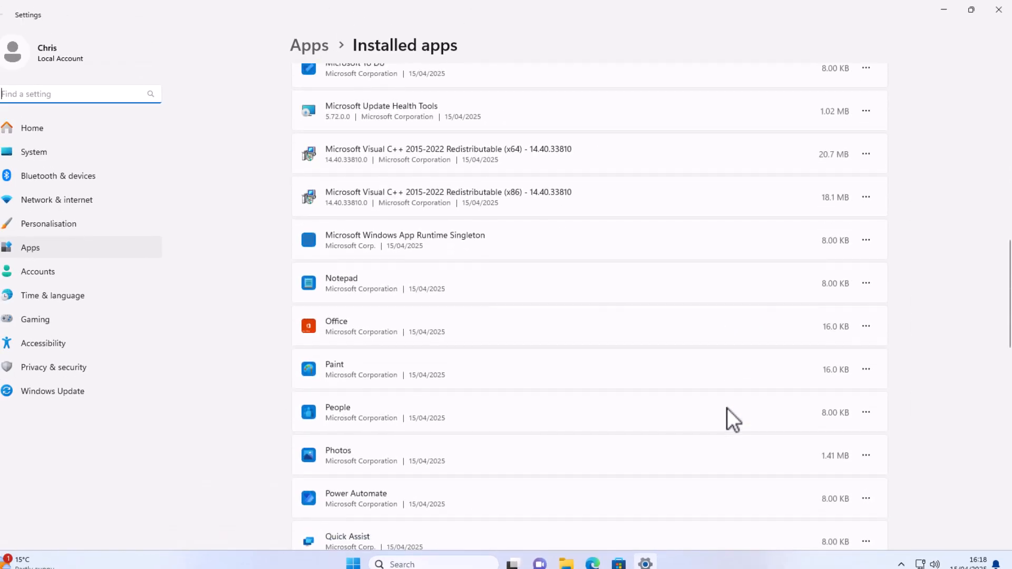
scroll(726, 408, "down", 3)
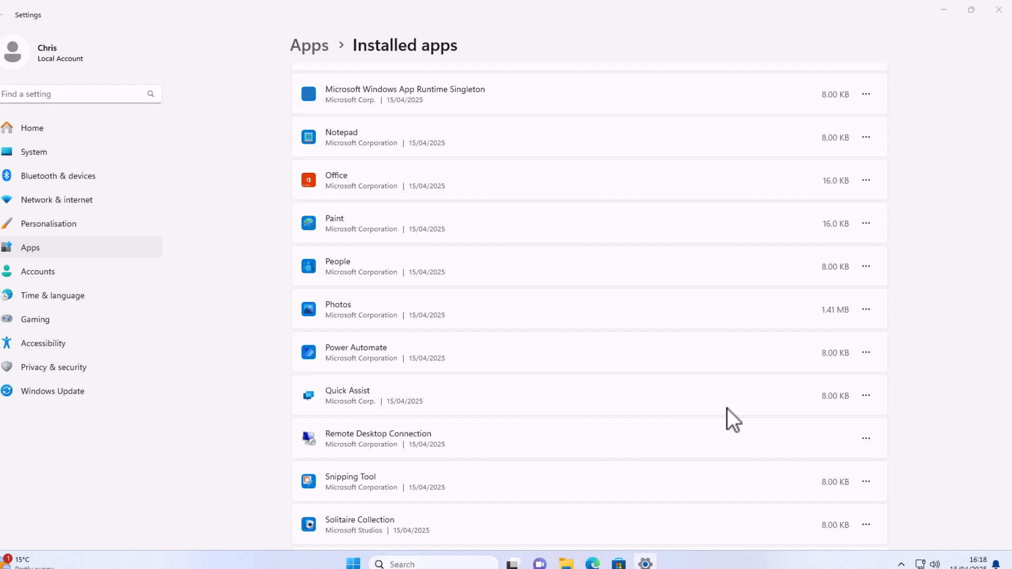
left_click(726, 408)
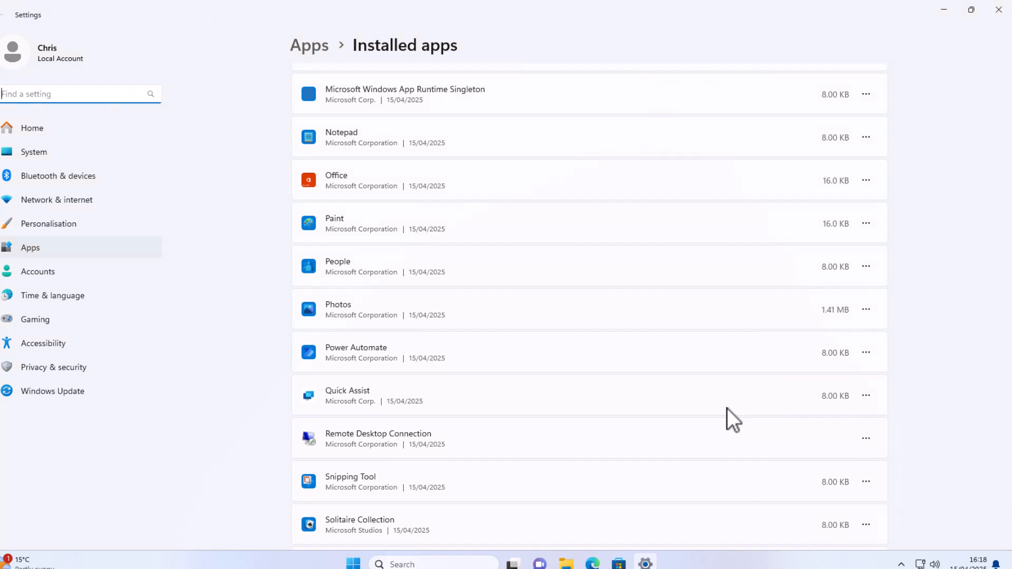
scroll(601, 466, "down", 8)
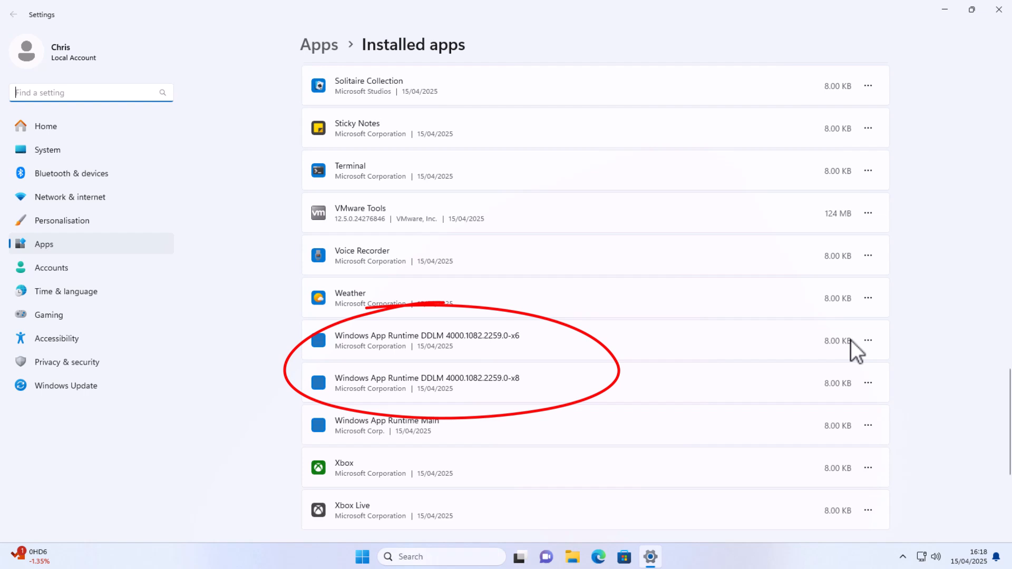
scroll(774, 491, "up", 3)
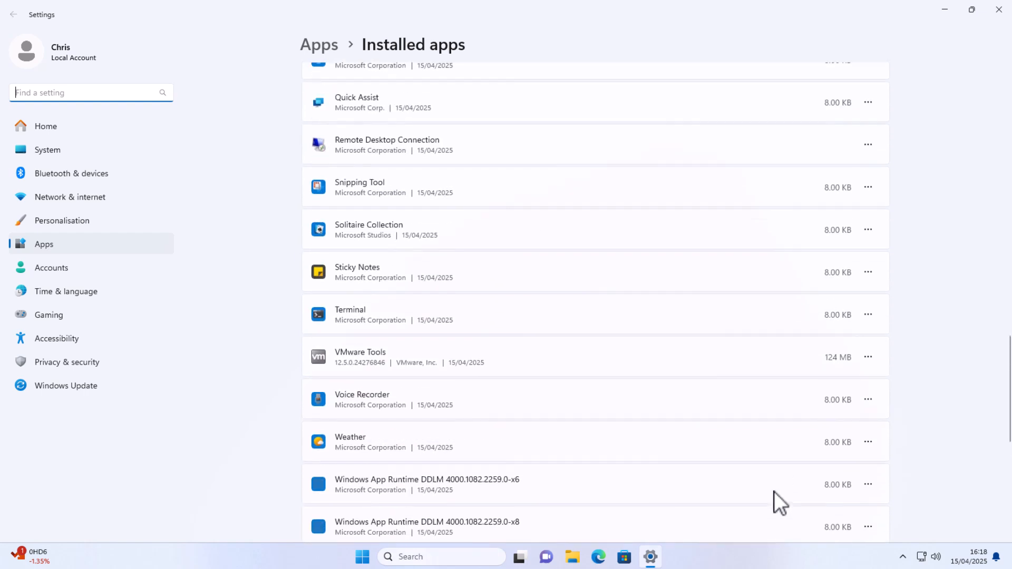
scroll(774, 492, "down", 3)
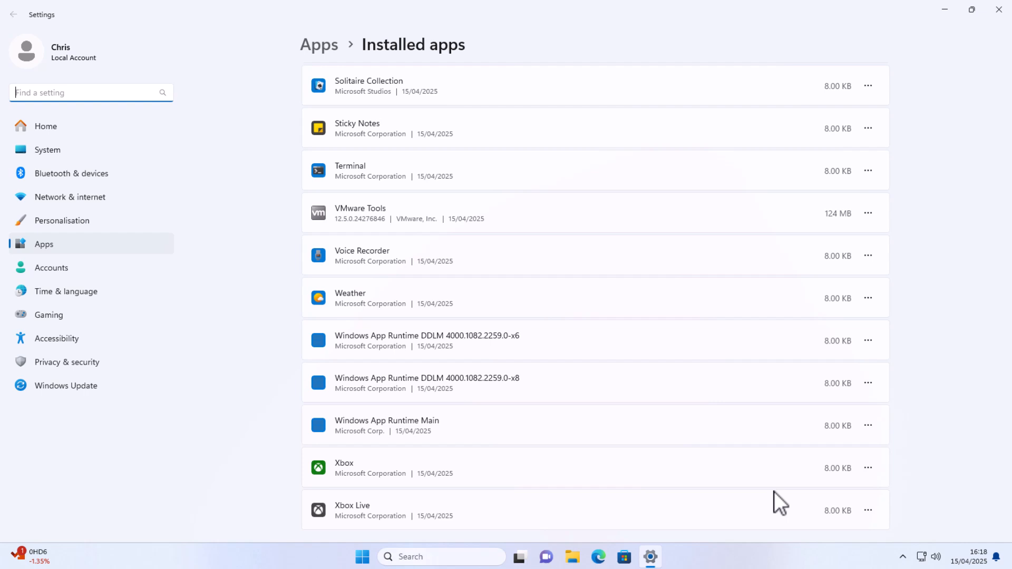
scroll(774, 491, "down", 3)
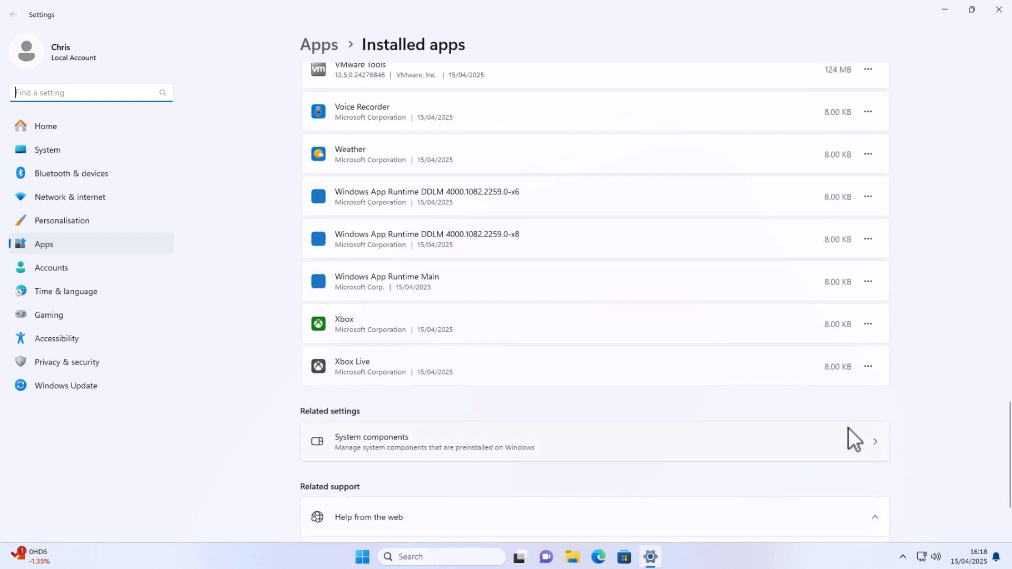
Step: Uninstall Xbox Live and then the Xbox app, confirming each removal
left_click(869, 366)
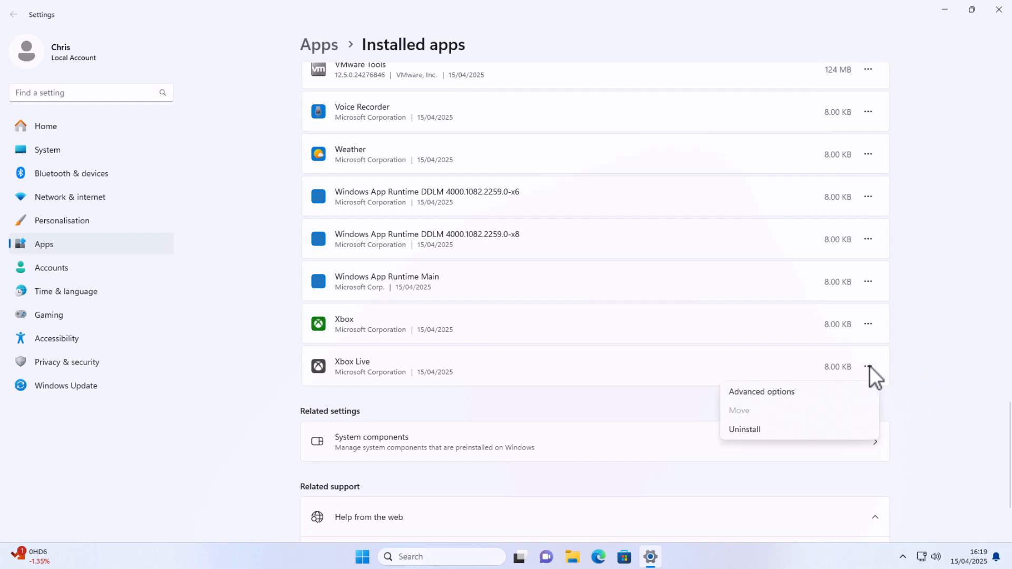
left_click(754, 430)
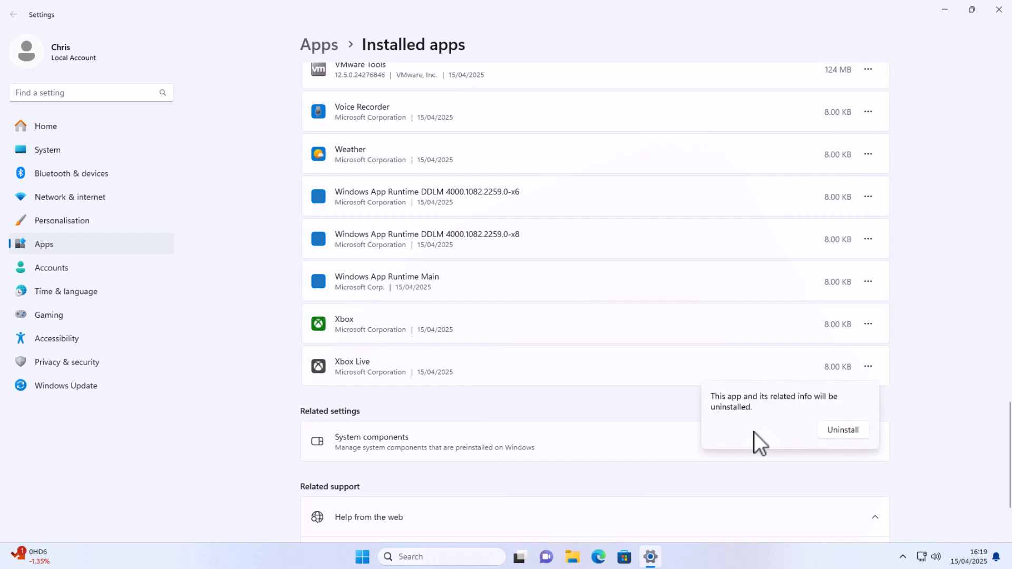
left_click(858, 431)
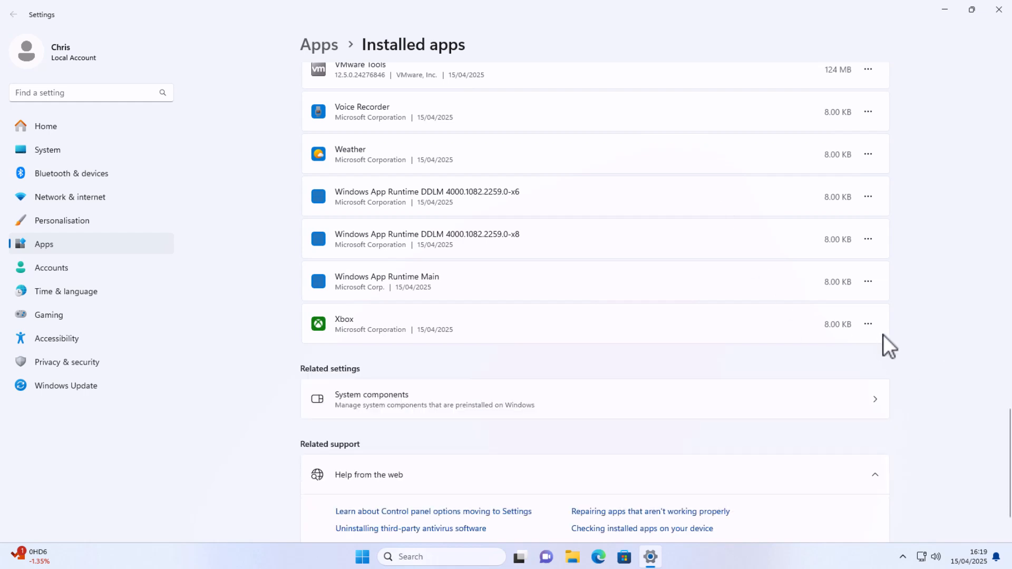
left_click(868, 323)
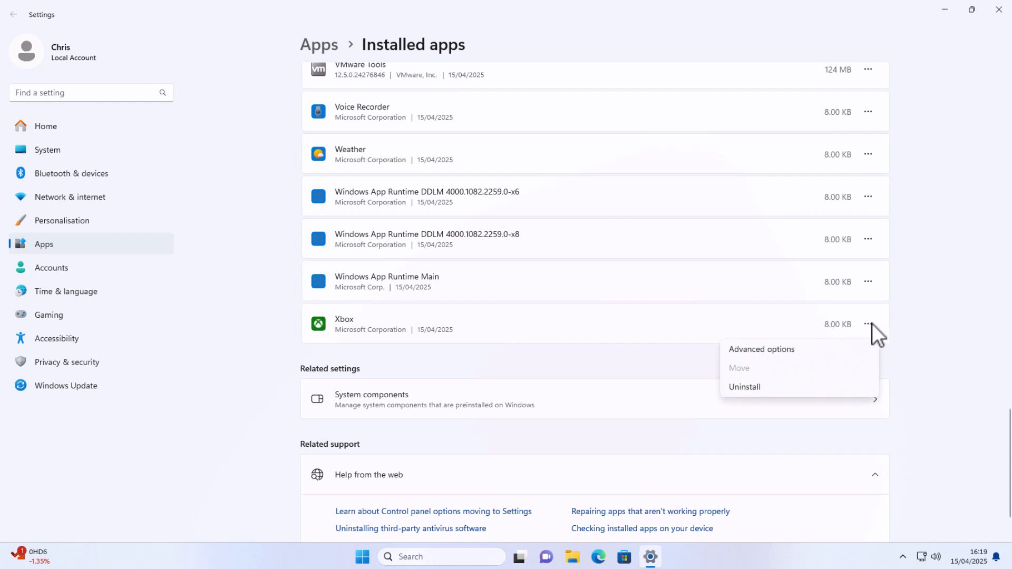
left_click(769, 388)
left_click(842, 389)
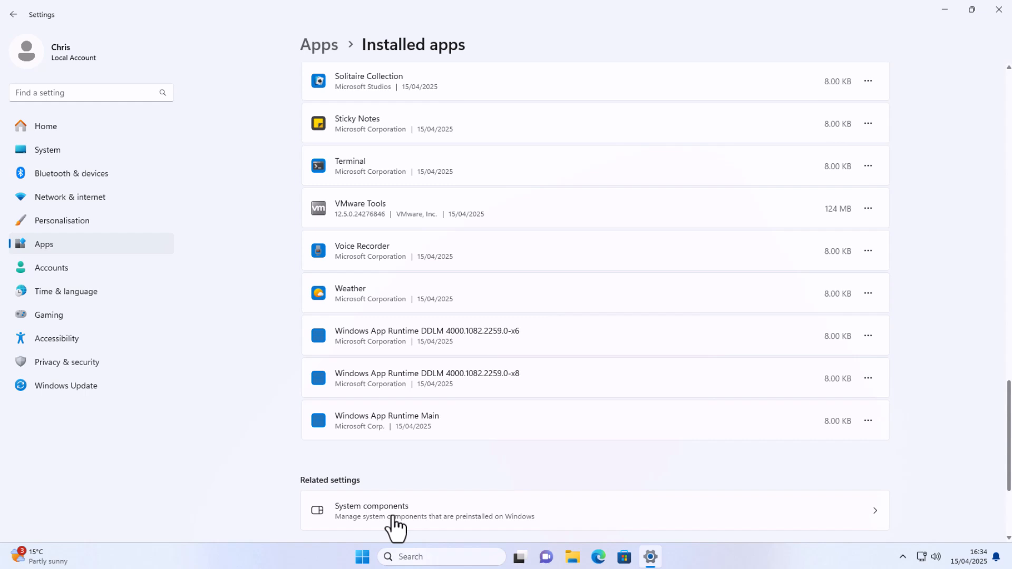
Step: Set Weather's 'Let this app run in background' option to Never, then return to Installed apps
left_click(867, 292)
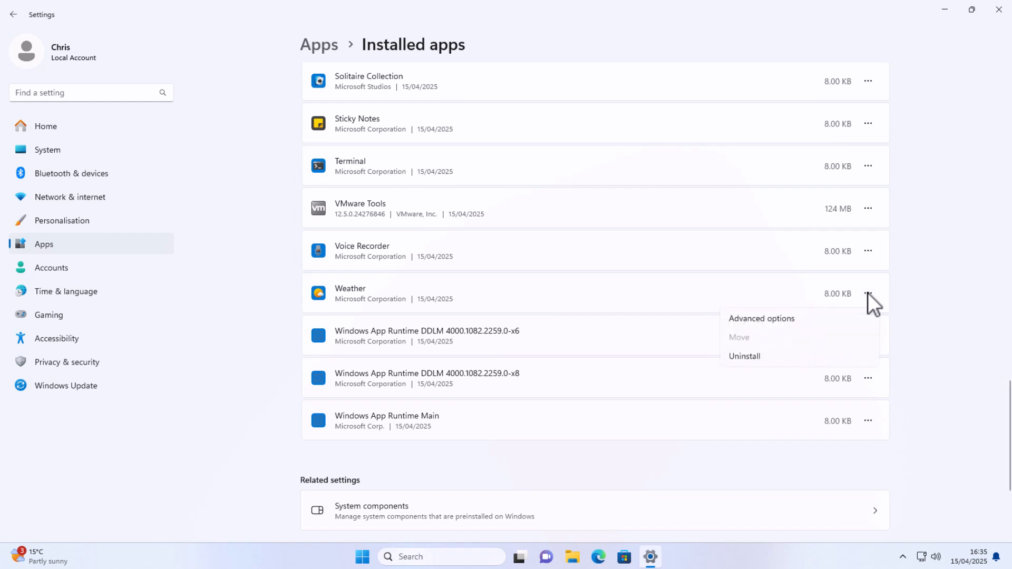
left_click(790, 318)
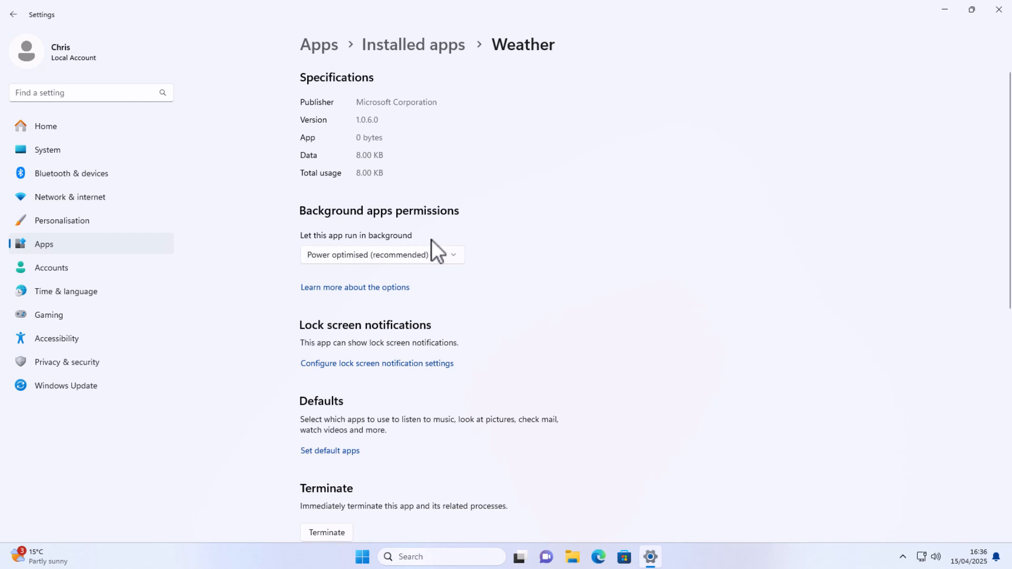
left_click(454, 255)
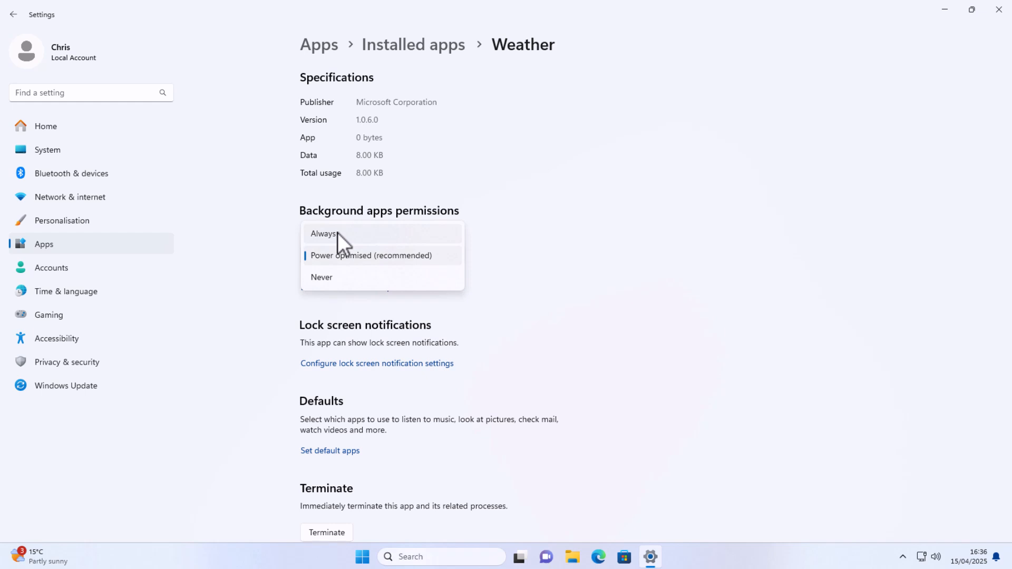
left_click(334, 276)
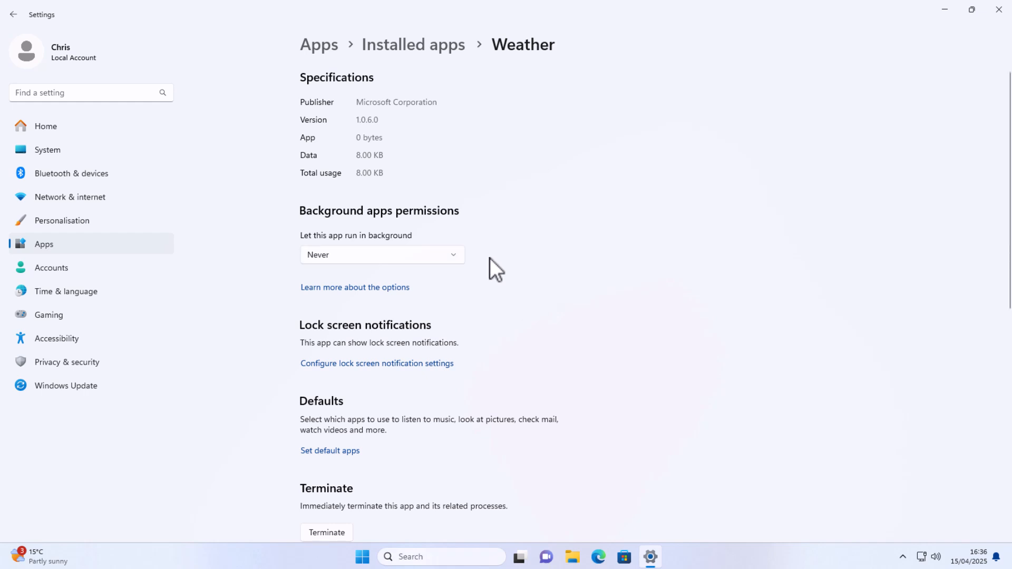
left_click(435, 47)
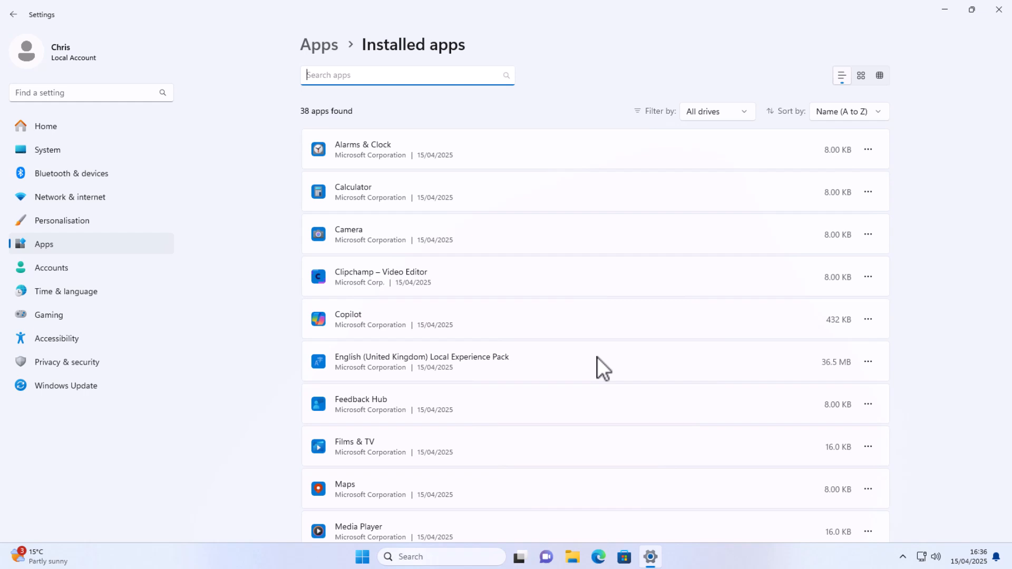
Step: Set Calculator's background-app permission to Never, then return to Installed apps
left_click(873, 191)
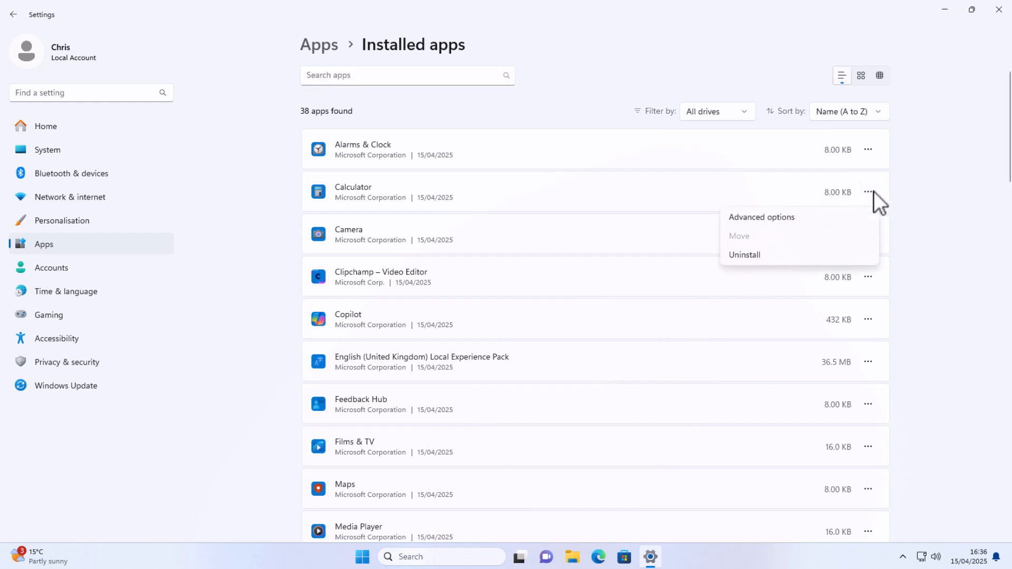
left_click(794, 220)
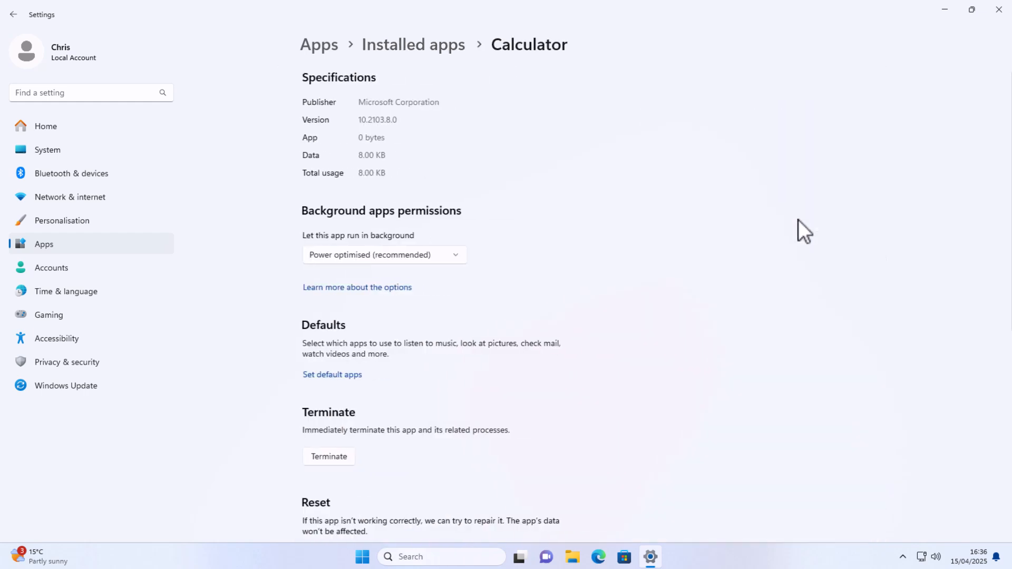
left_click(377, 257)
left_click(329, 278)
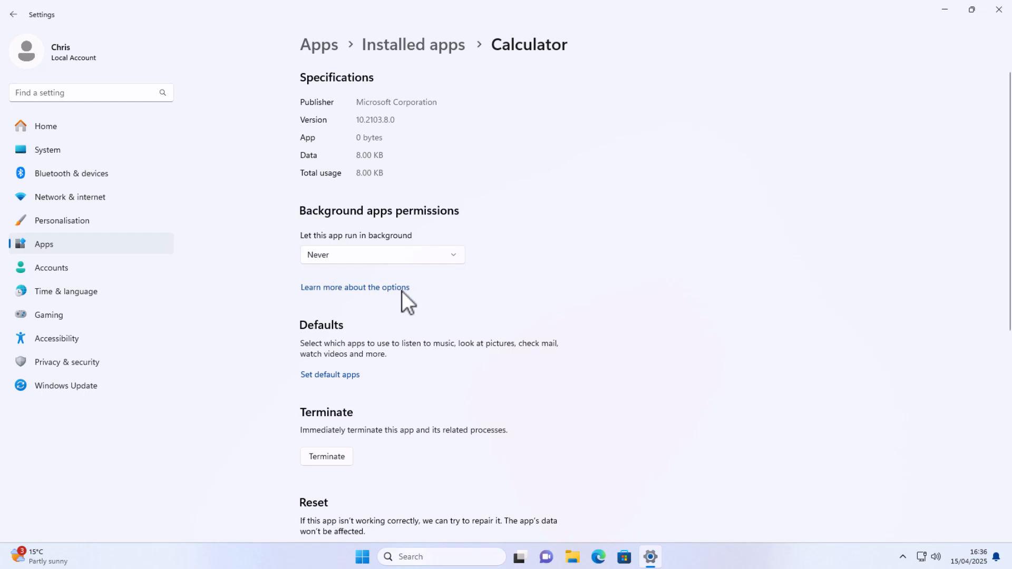
left_click(431, 40)
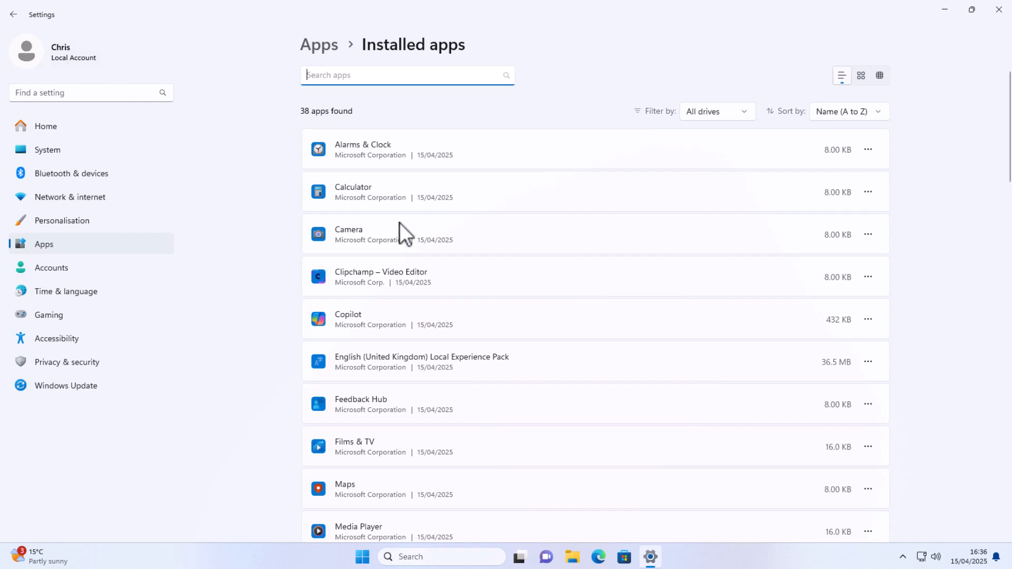
scroll(399, 222, "down", 3)
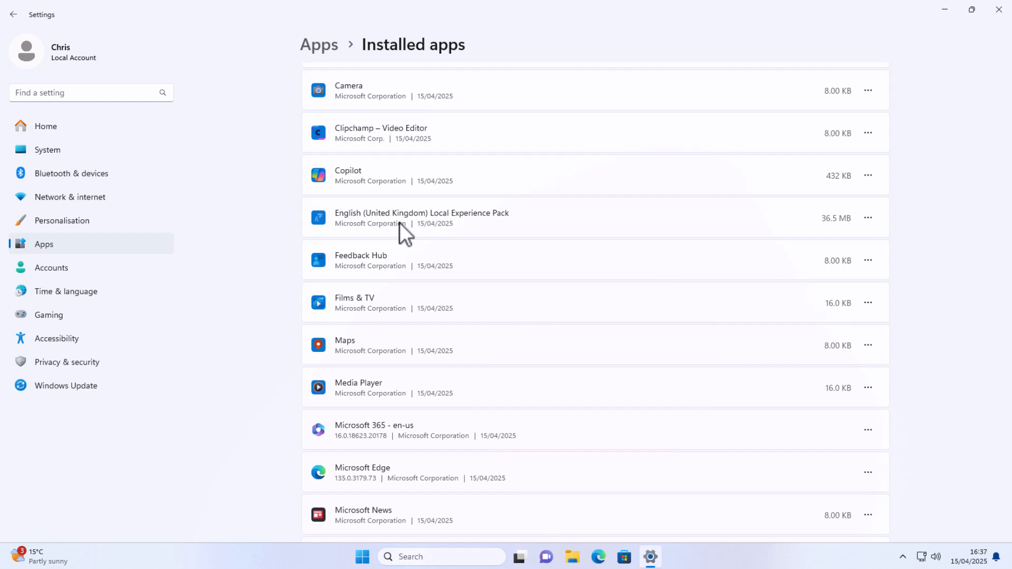
Step: On Apps > Startup, switch off Microsoft Edge, Microsoft OneDrive and Microsoft Teams (personal)
scroll(685, 213, "up", 3)
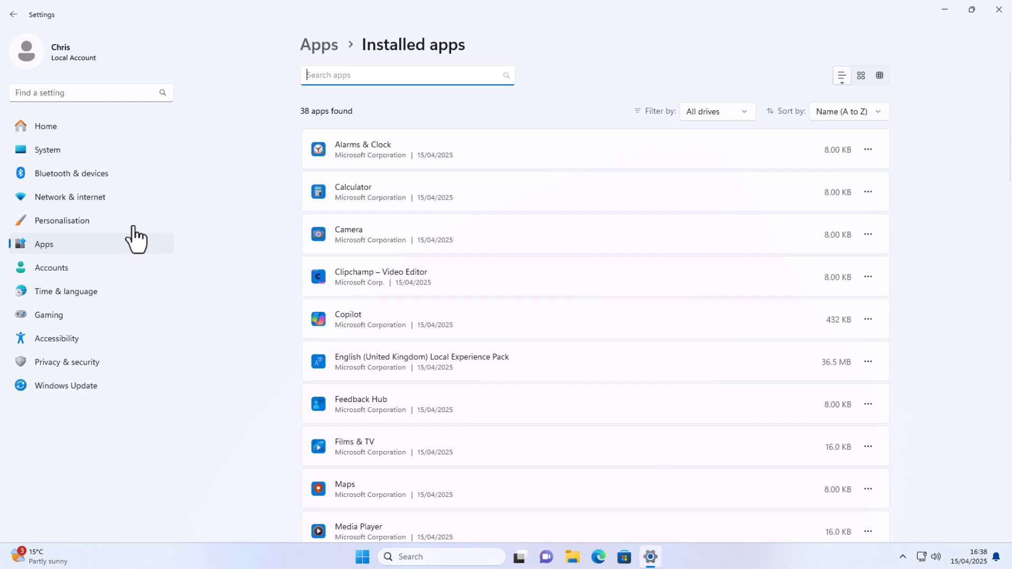
left_click(50, 244)
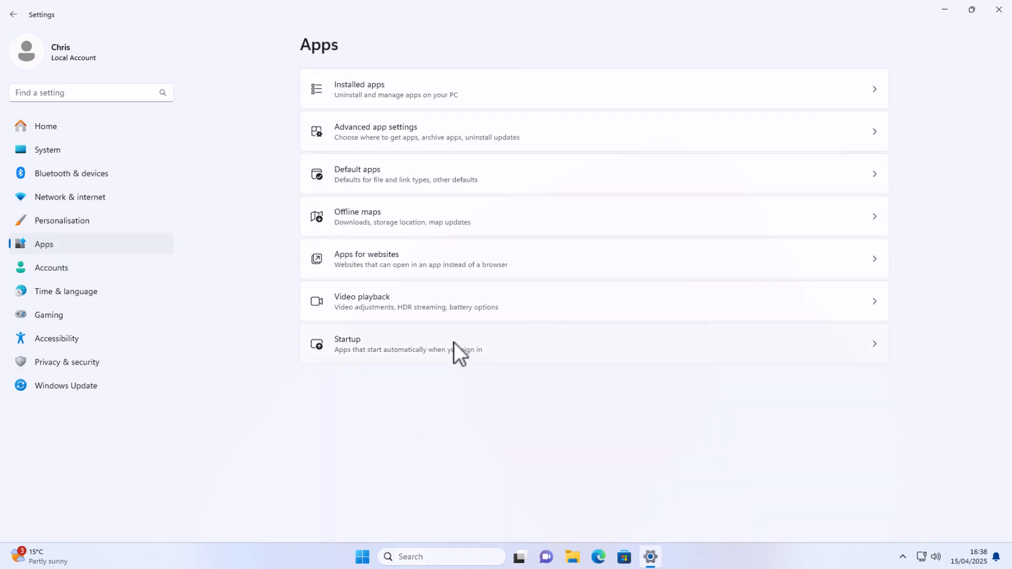
left_click(373, 345)
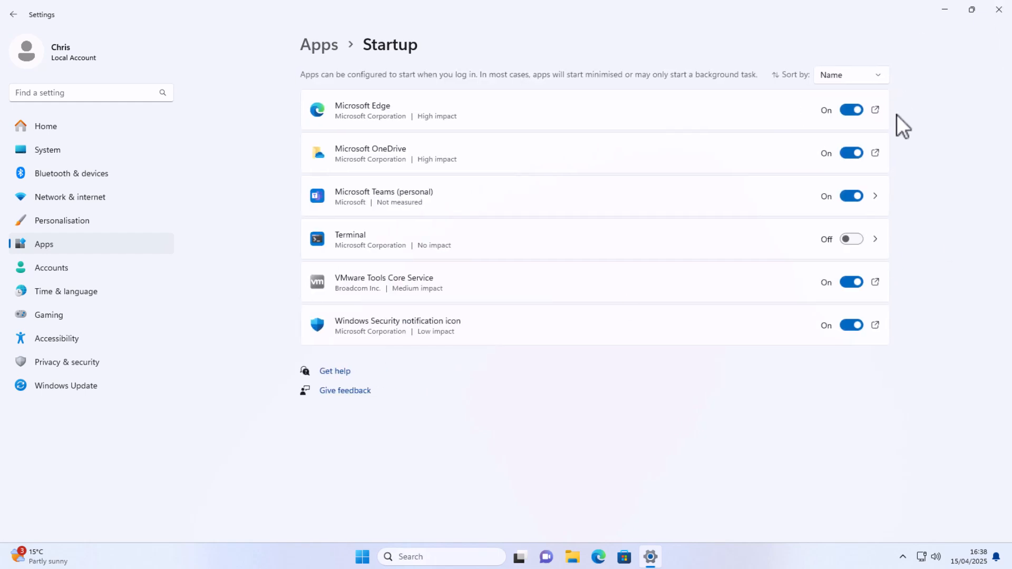
left_click(846, 110)
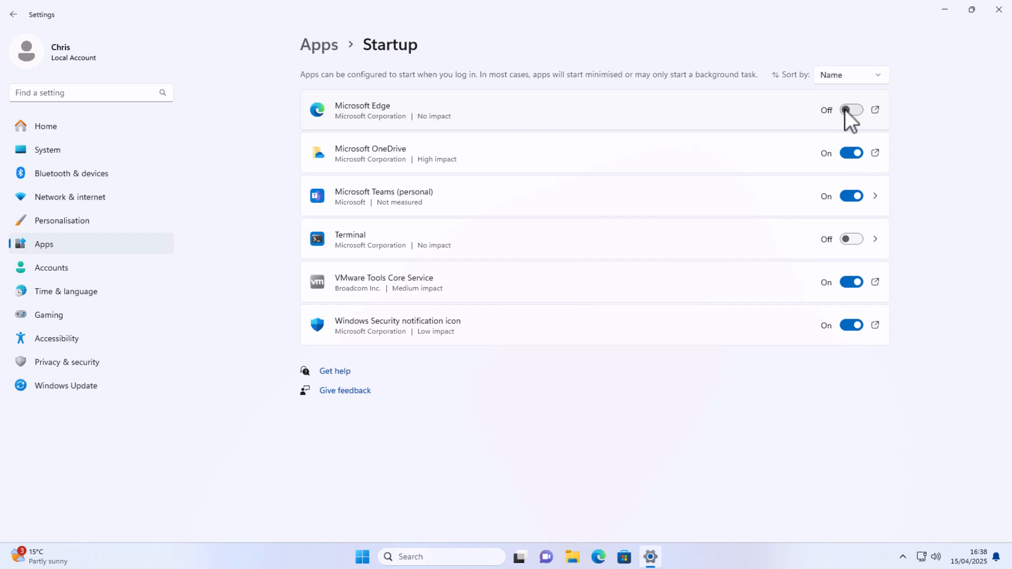
left_click(847, 154)
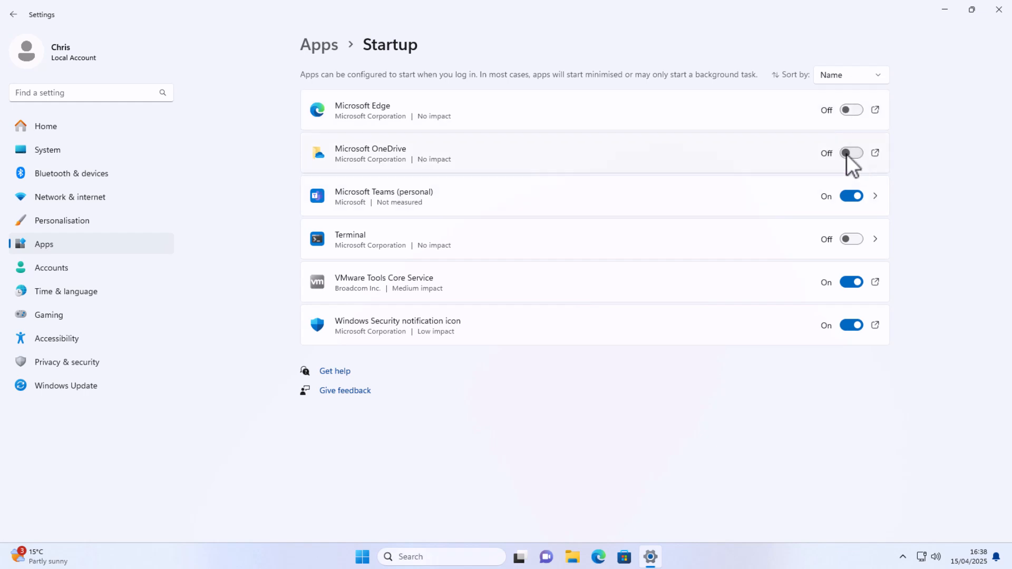
left_click(848, 196)
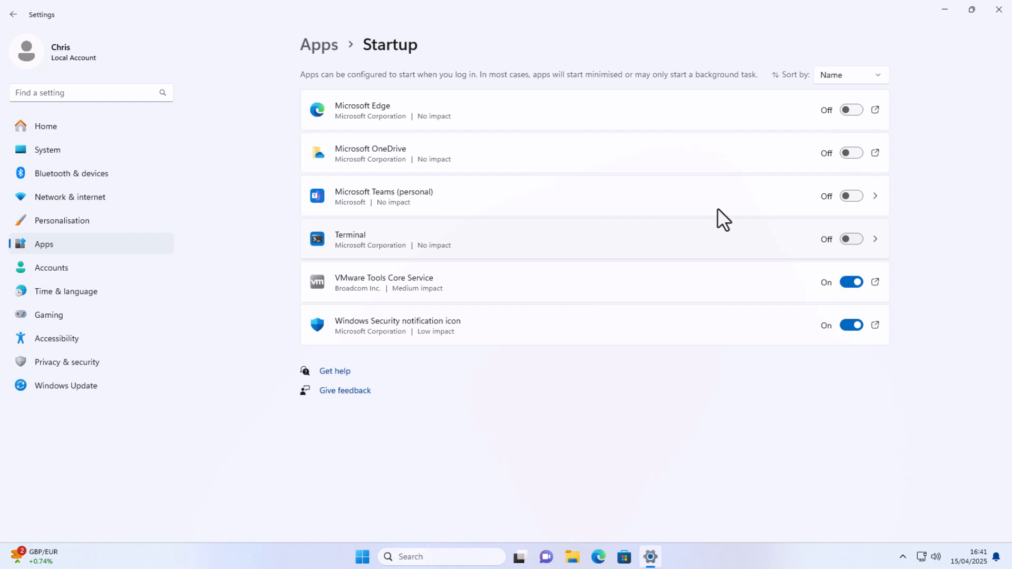
Step: Turn off Transparency effects in Personalisation > Colours, comparing the Start menu before and after
left_click(64, 220)
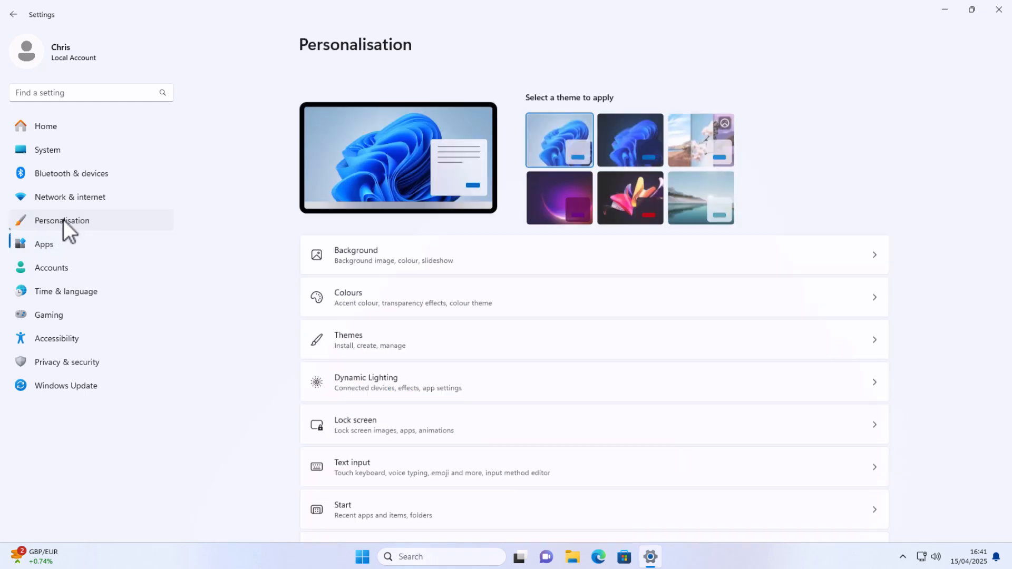
left_click(385, 271)
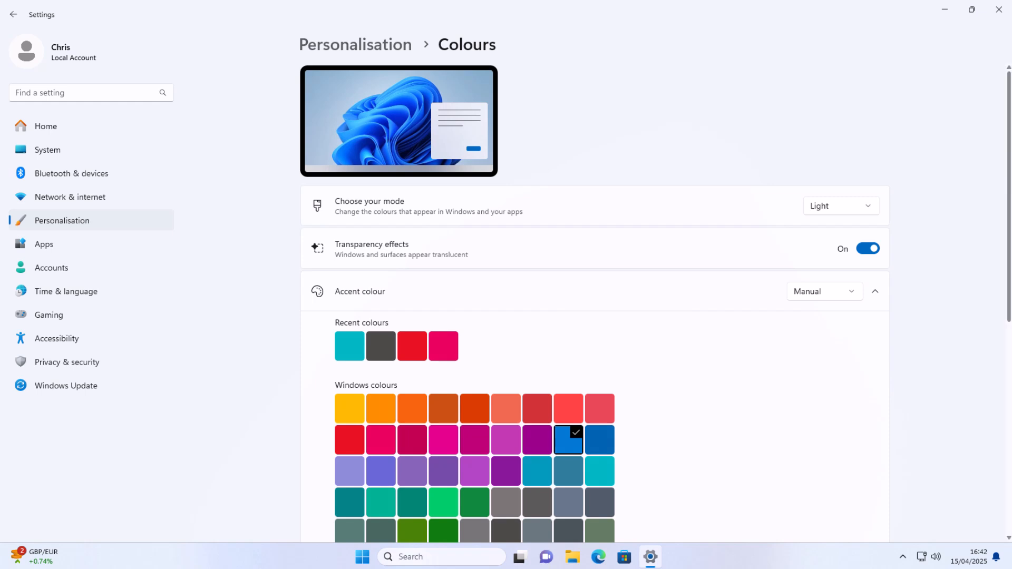
left_click(369, 560)
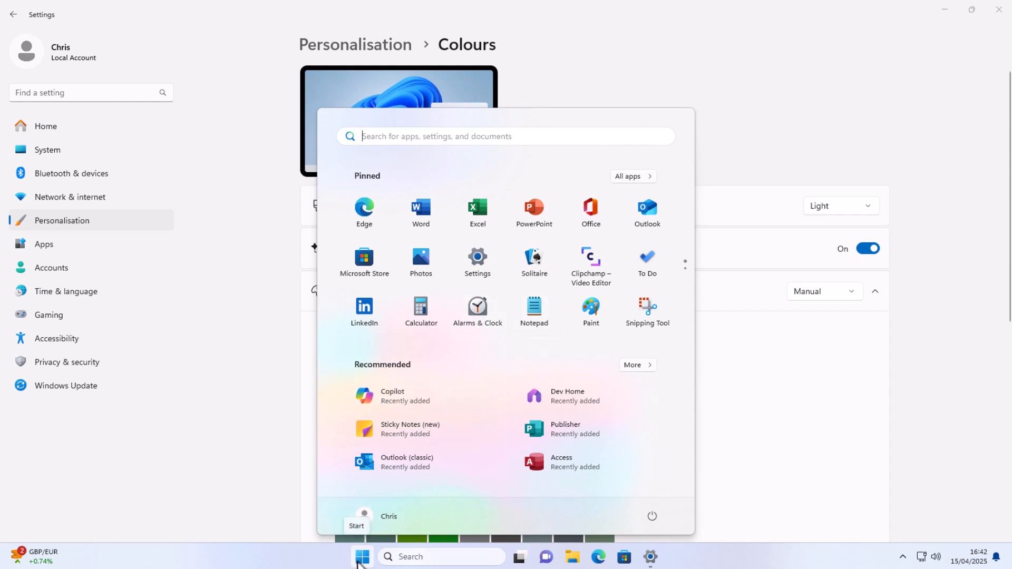
left_click(361, 555)
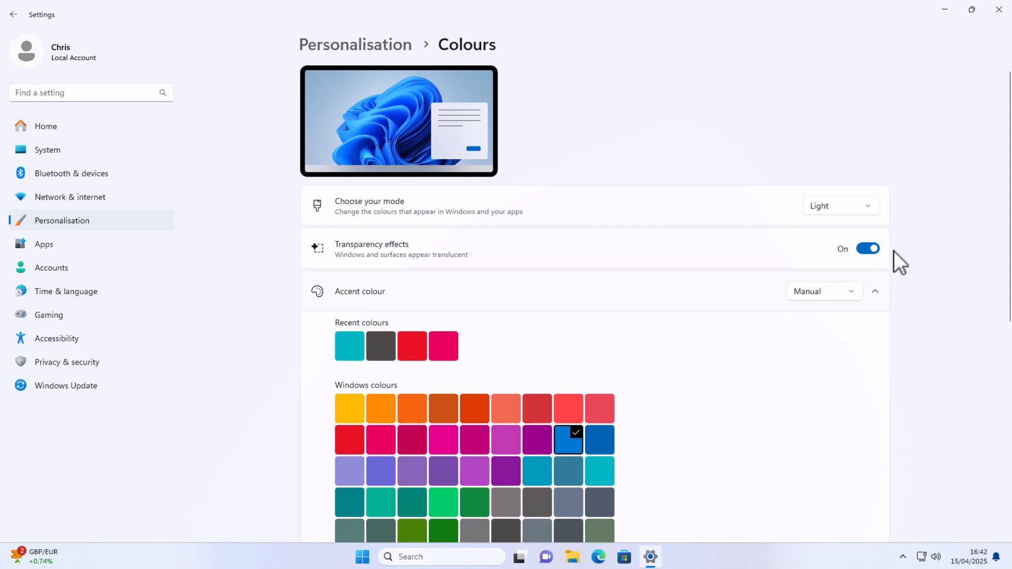
left_click(870, 249)
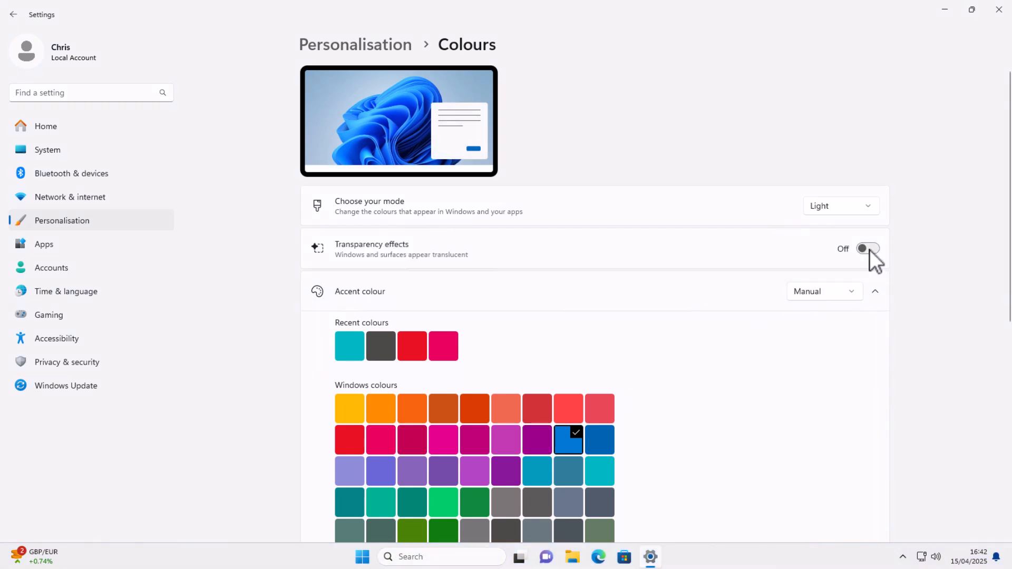
left_click(363, 556)
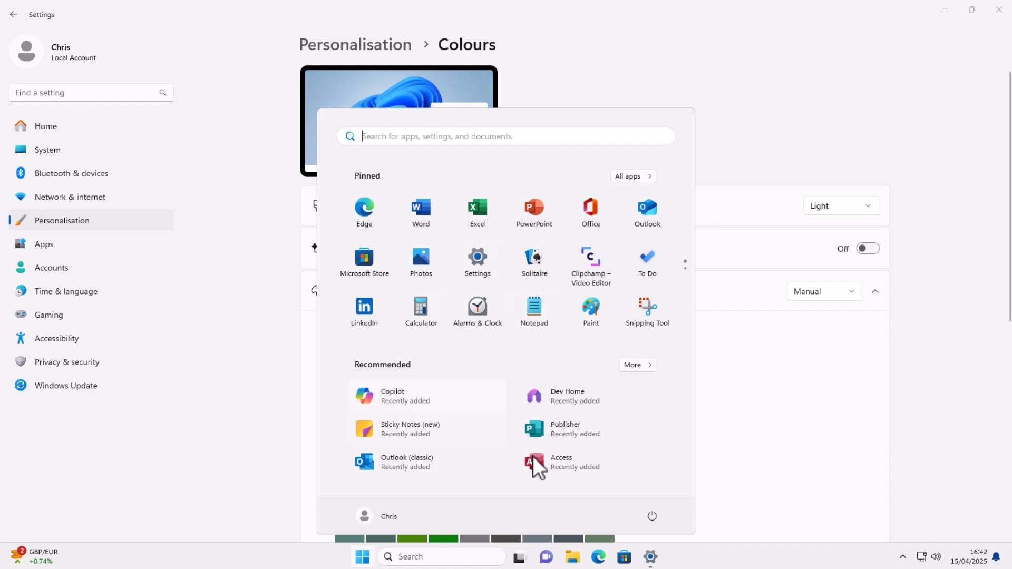
left_click(760, 391)
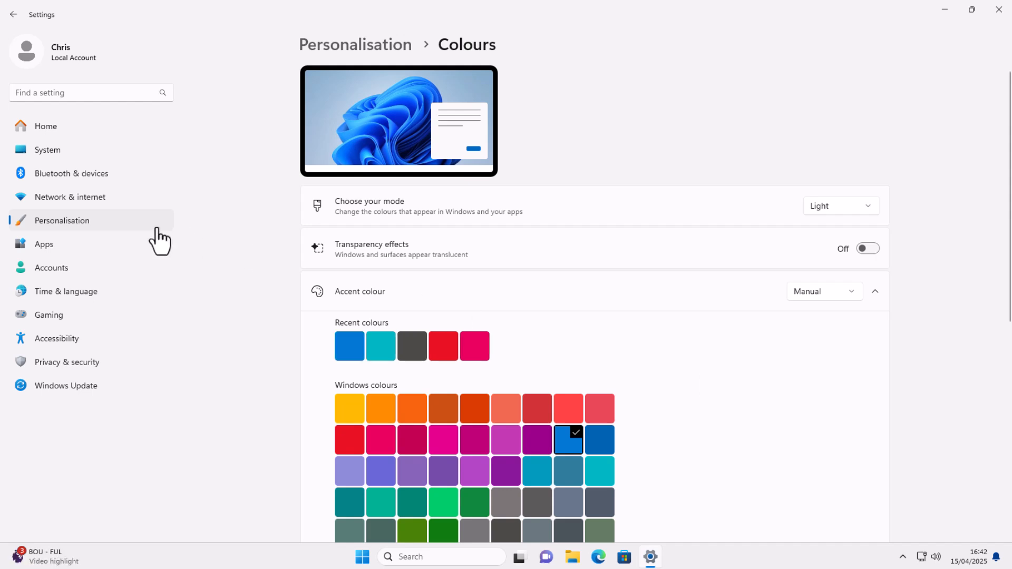
left_click(49, 217)
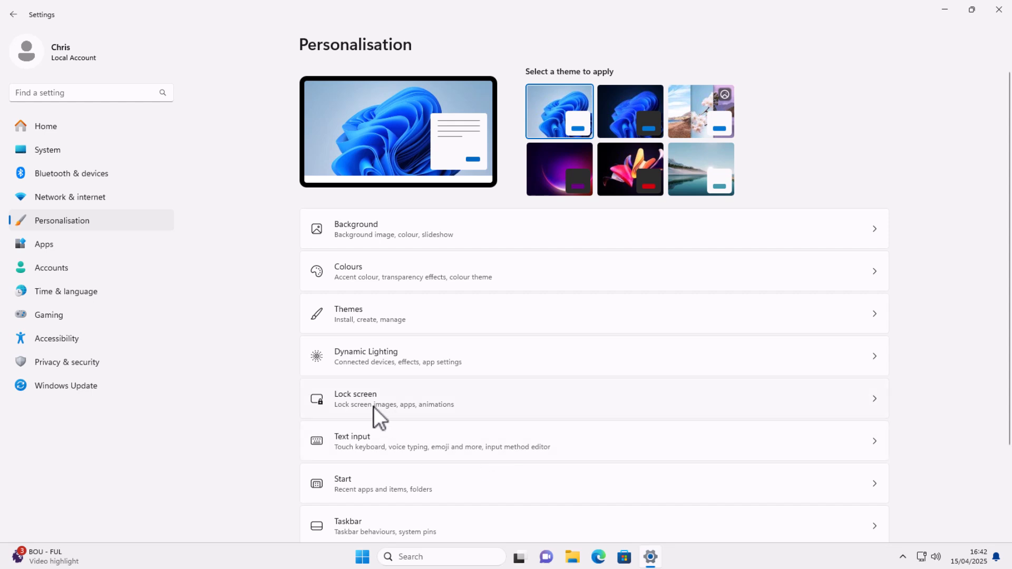
Step: Set the lock screen to a Picture with fun facts off and status None, then return to Personalisation
left_click(373, 405)
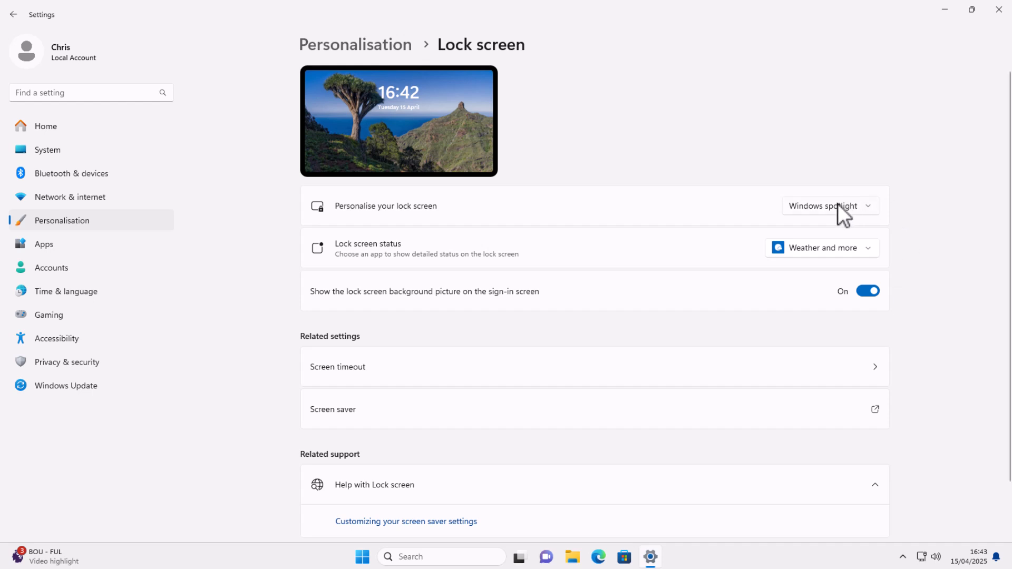
left_click(868, 209)
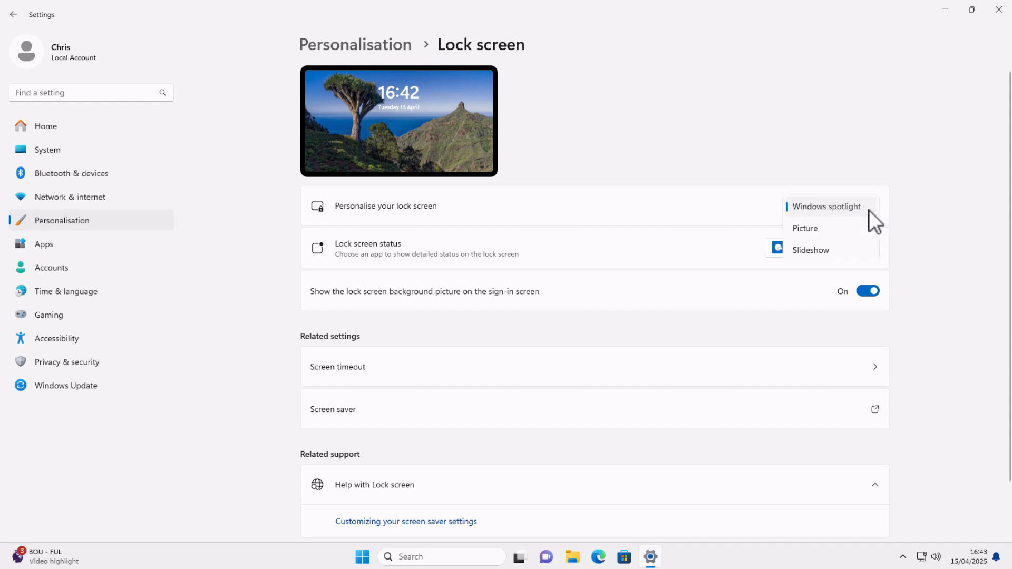
left_click(834, 235)
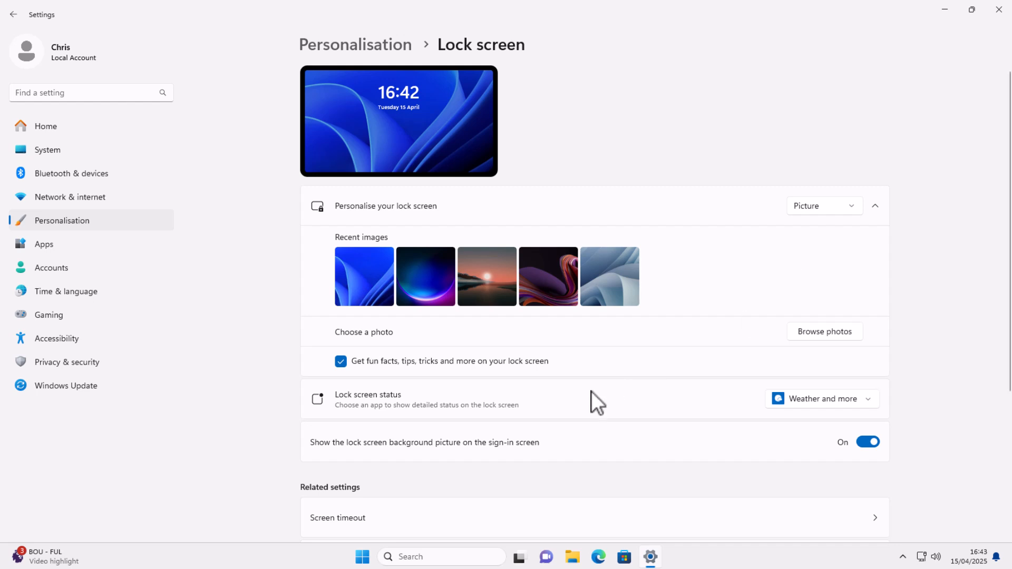
left_click(340, 361)
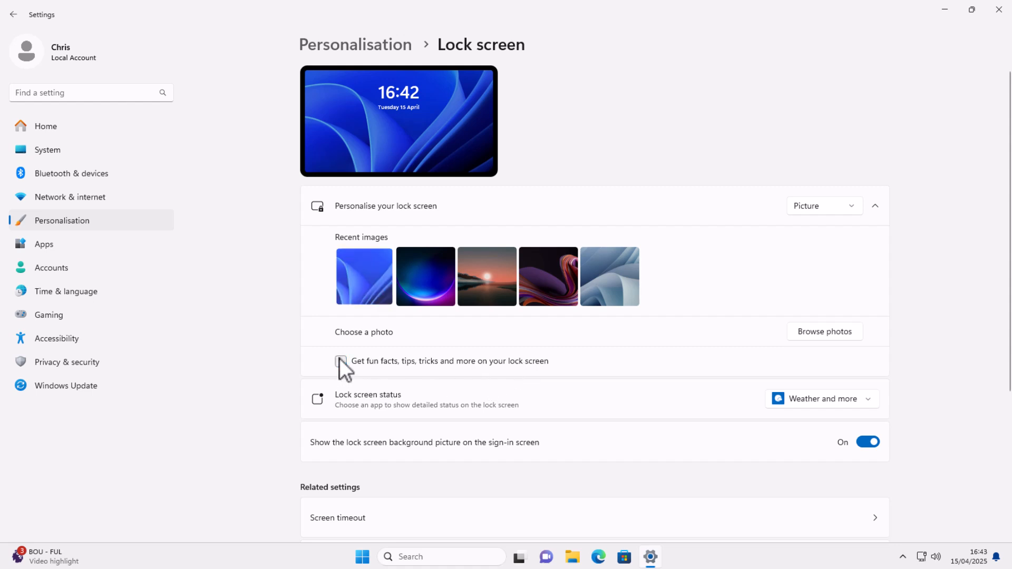
left_click(872, 402)
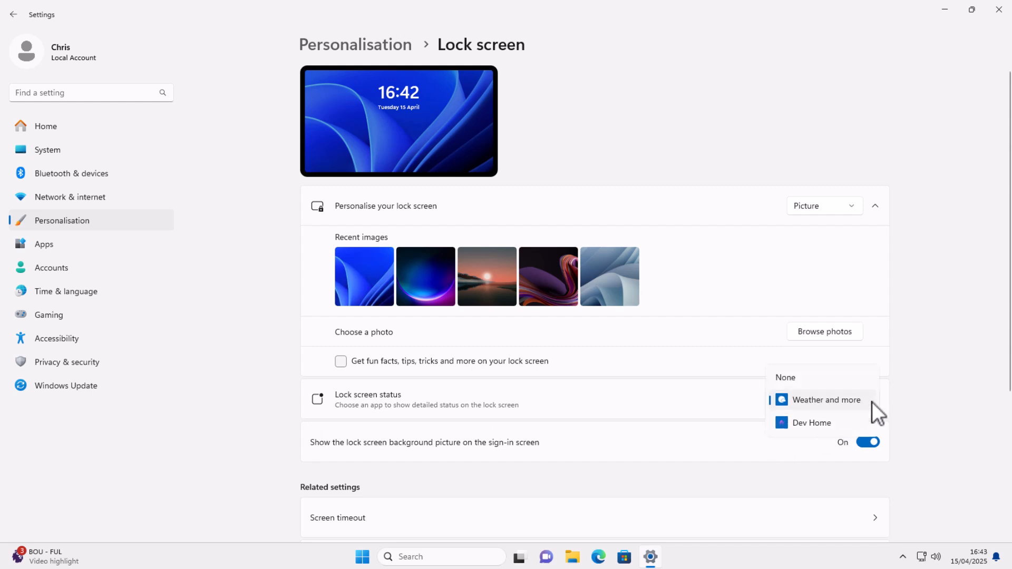
left_click(814, 378)
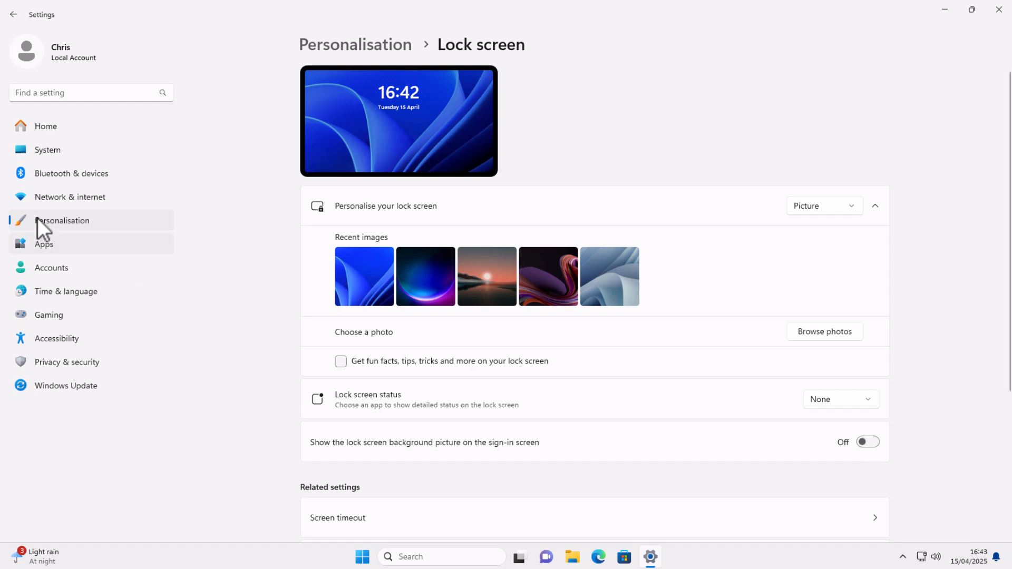
left_click(60, 218)
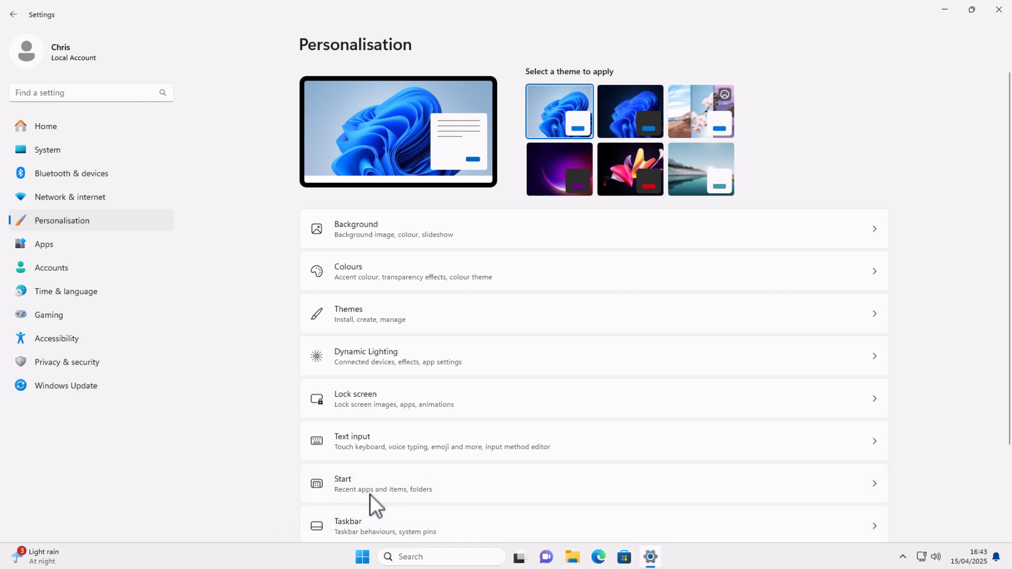
Step: Check the Start settings (tips and account notifications off), then move on to the System page
left_click(492, 484)
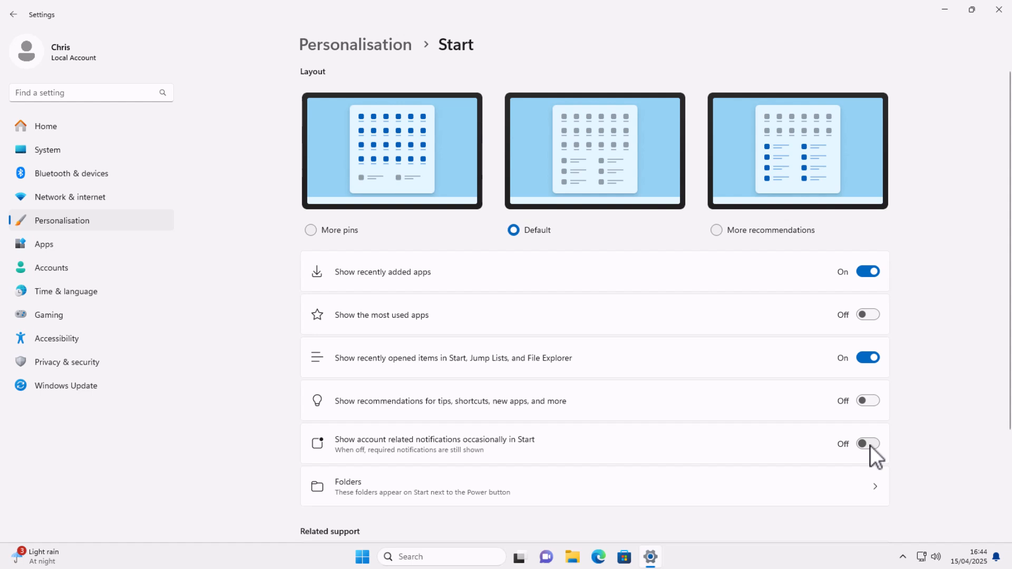
left_click(52, 150)
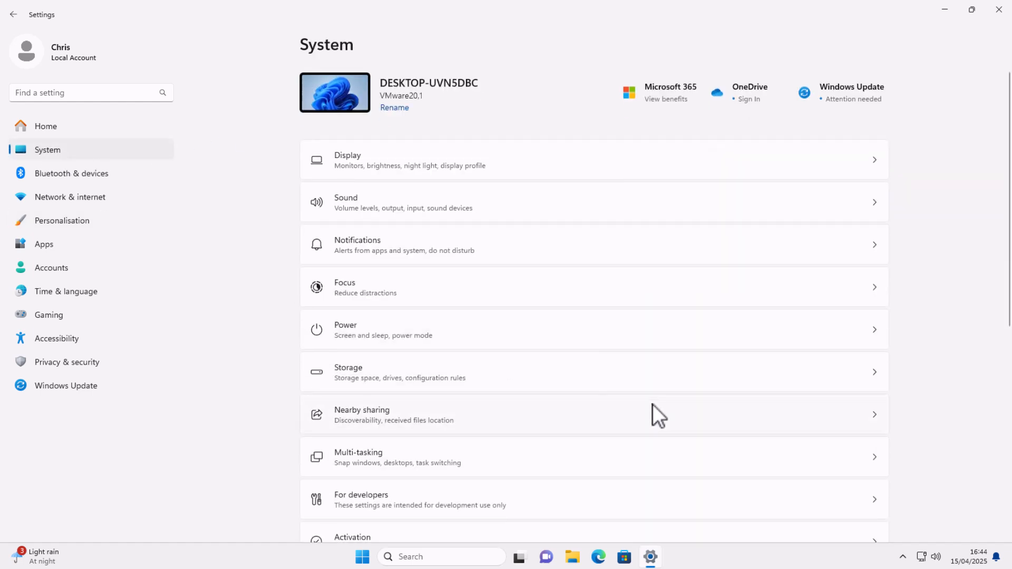
Step: In Notifications, expand Additional settings and the main Notifications options to review the lock-screen and VoIP checkboxes
left_click(384, 248)
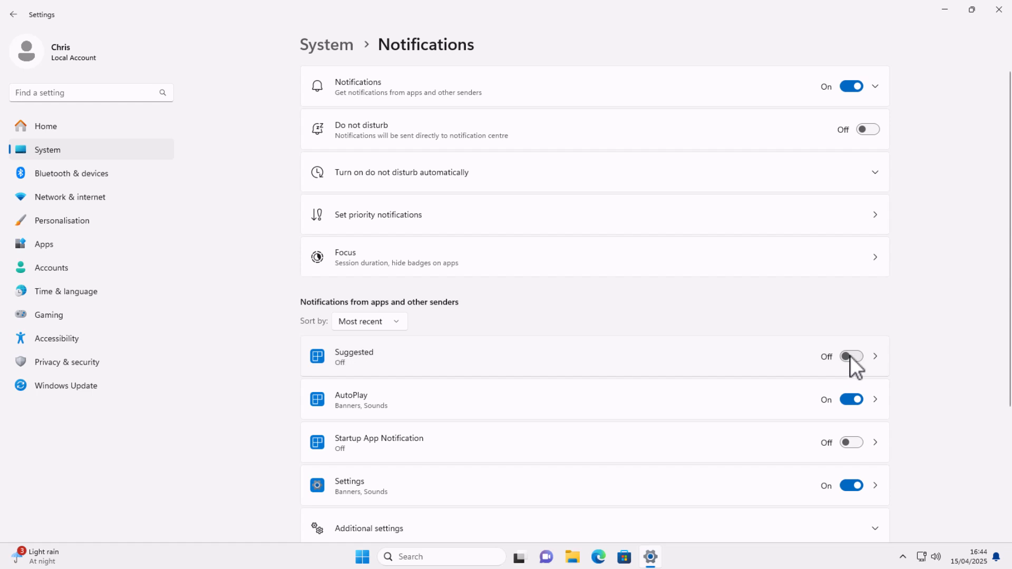
scroll(838, 411, "down", 3)
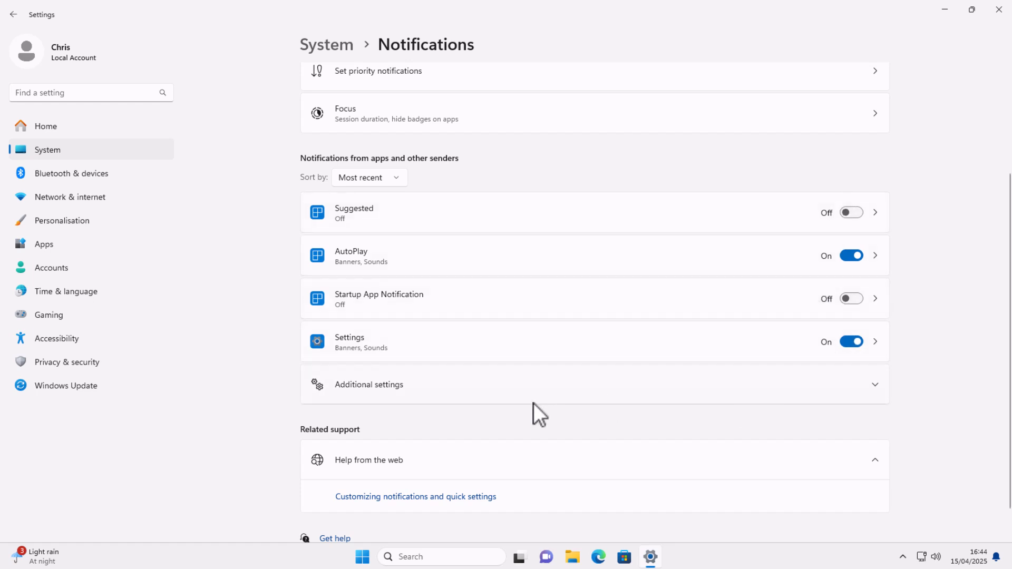
left_click(879, 380)
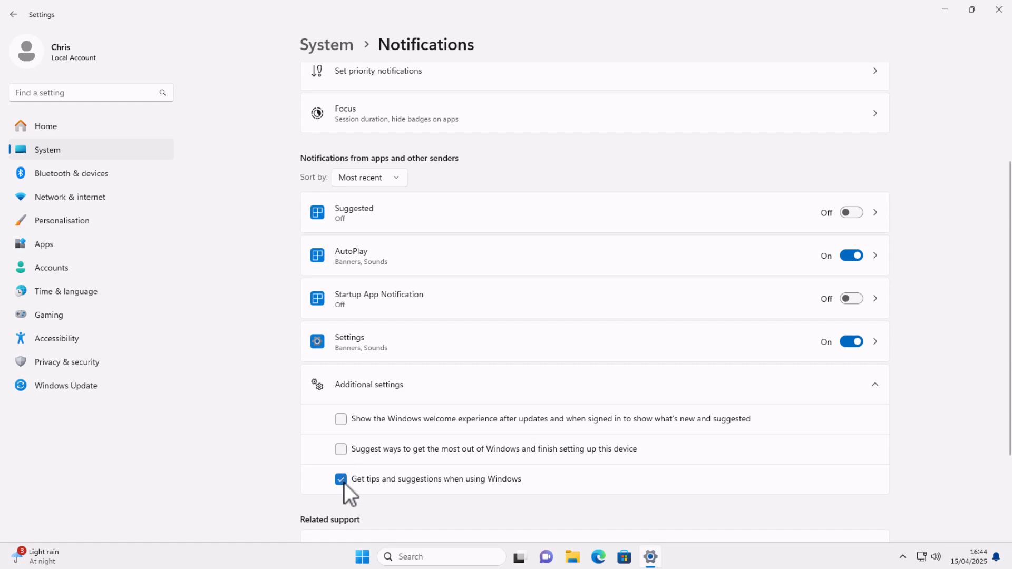
scroll(470, 428, "up", 3)
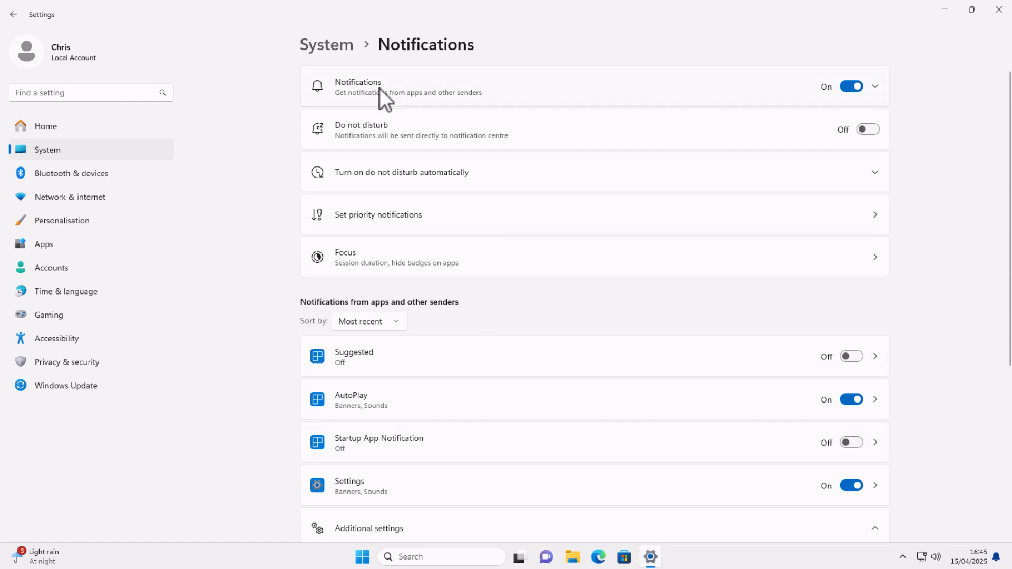
left_click(879, 88)
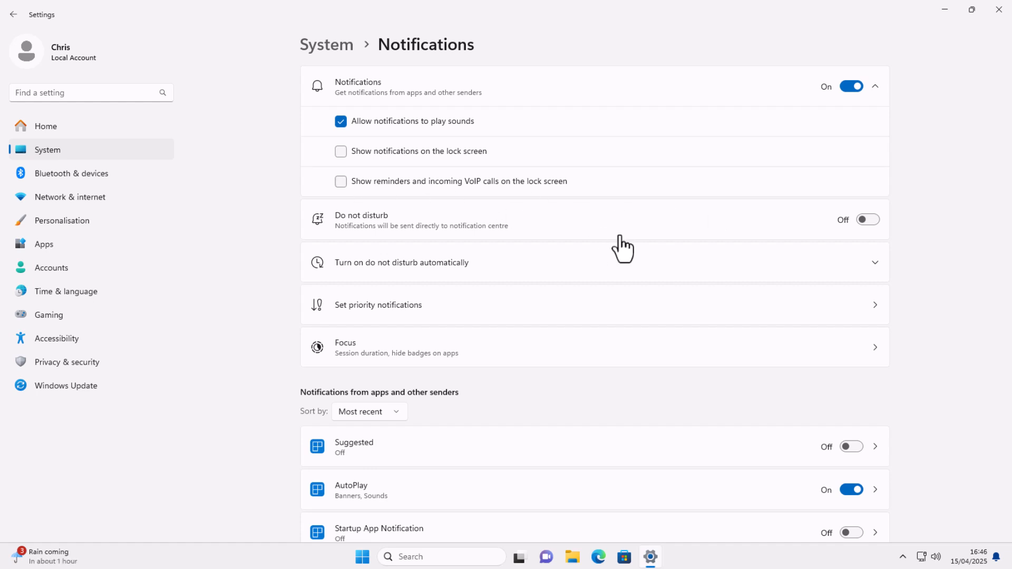
Step: Open Performance Options through System > About > Advanced system settings
left_click(42, 150)
scroll(459, 380, "down", 6)
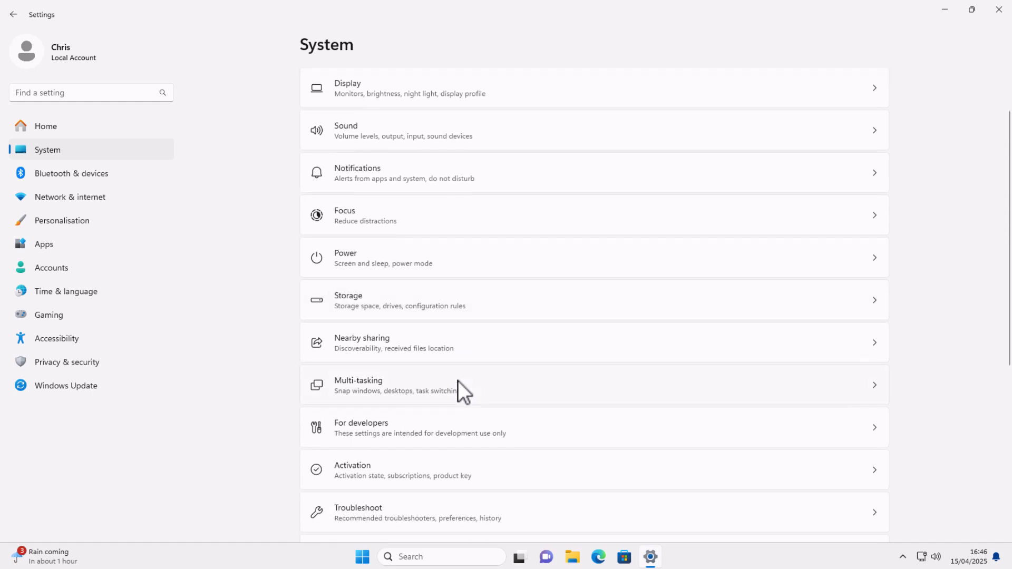
scroll(460, 384, "down", 1)
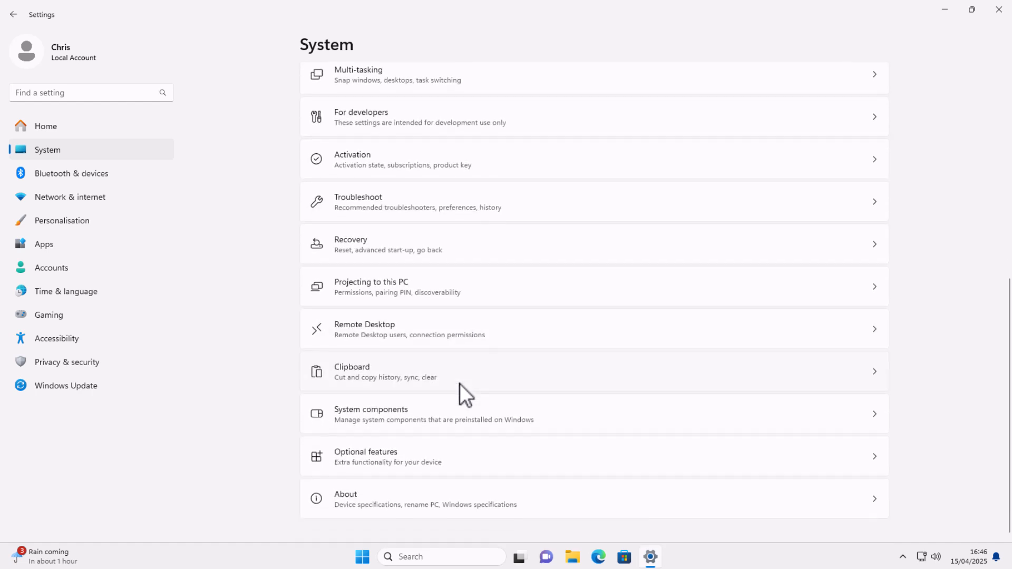
left_click(356, 494)
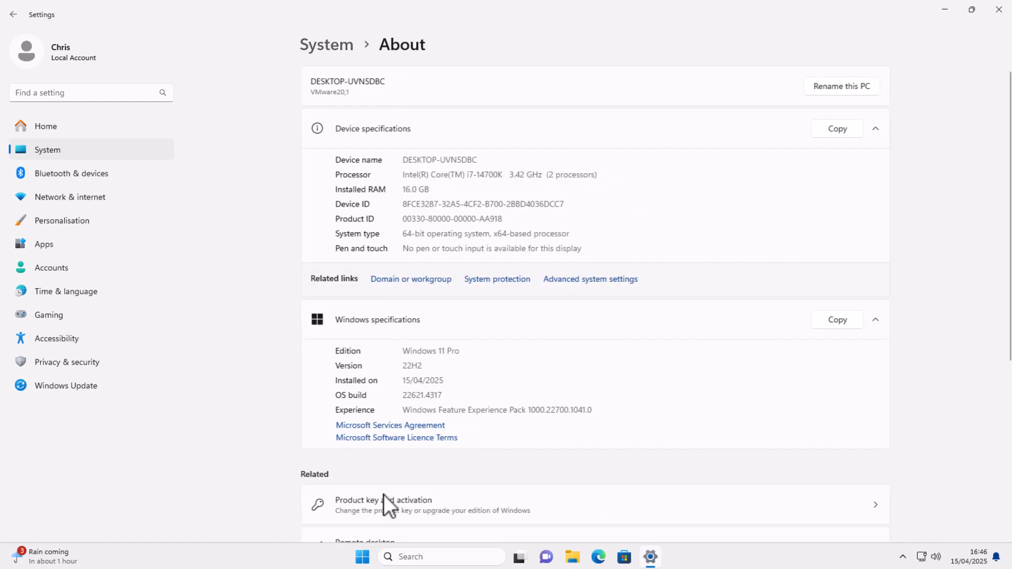
left_click(602, 281)
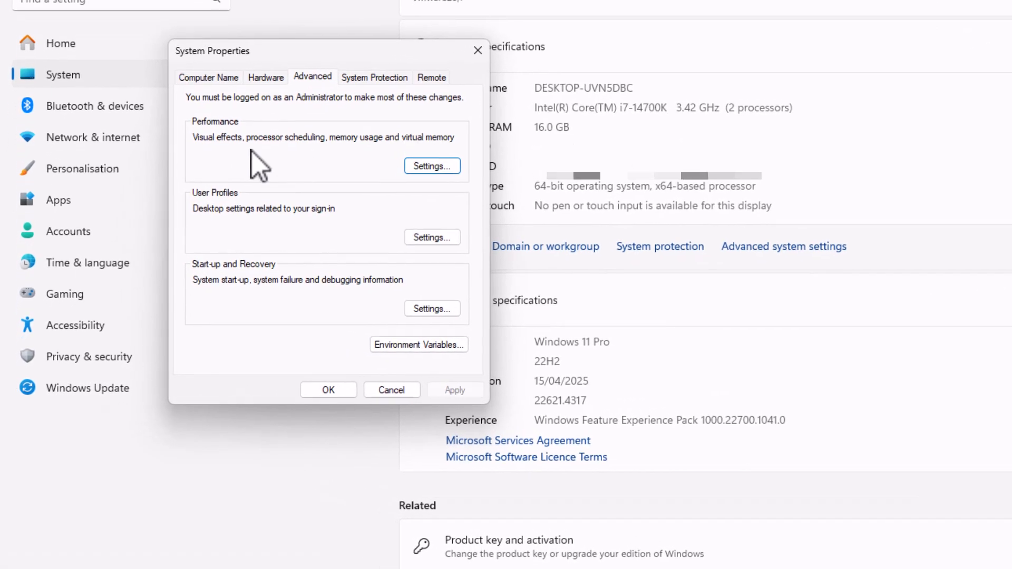
left_click(443, 165)
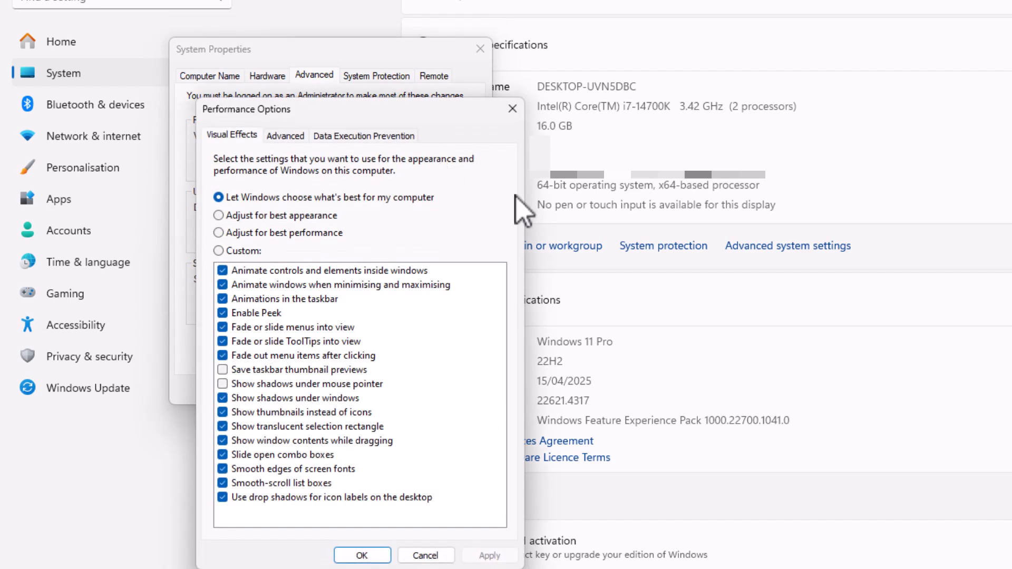
left_click(513, 109)
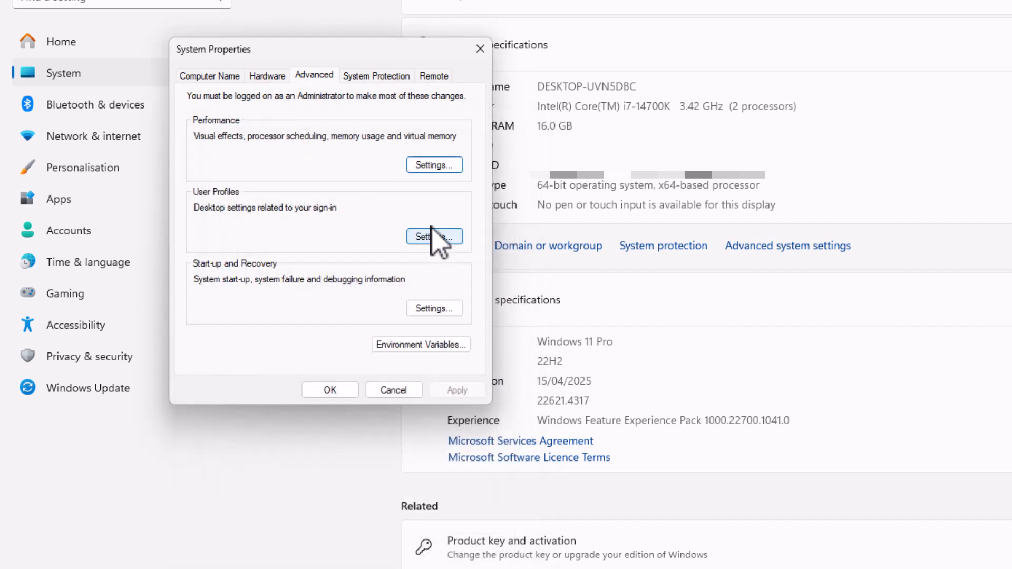
left_click(431, 168)
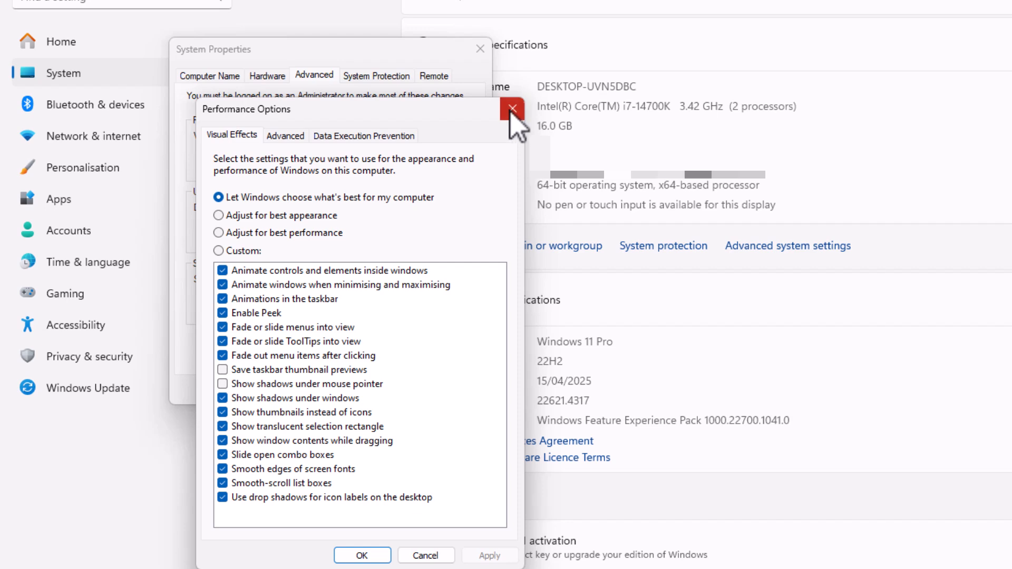
left_click(512, 109)
left_click(443, 168)
left_click(512, 109)
left_click(435, 167)
Step: Untick control, minimise/maximise and taskbar animations, Peek, and menu and ToolTip fading
left_click(222, 271)
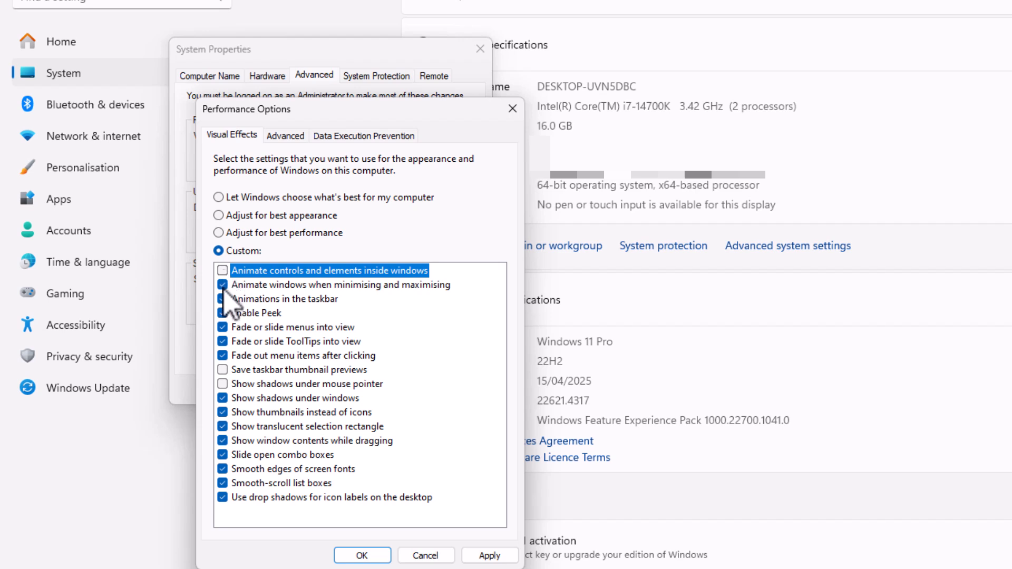
left_click(223, 285)
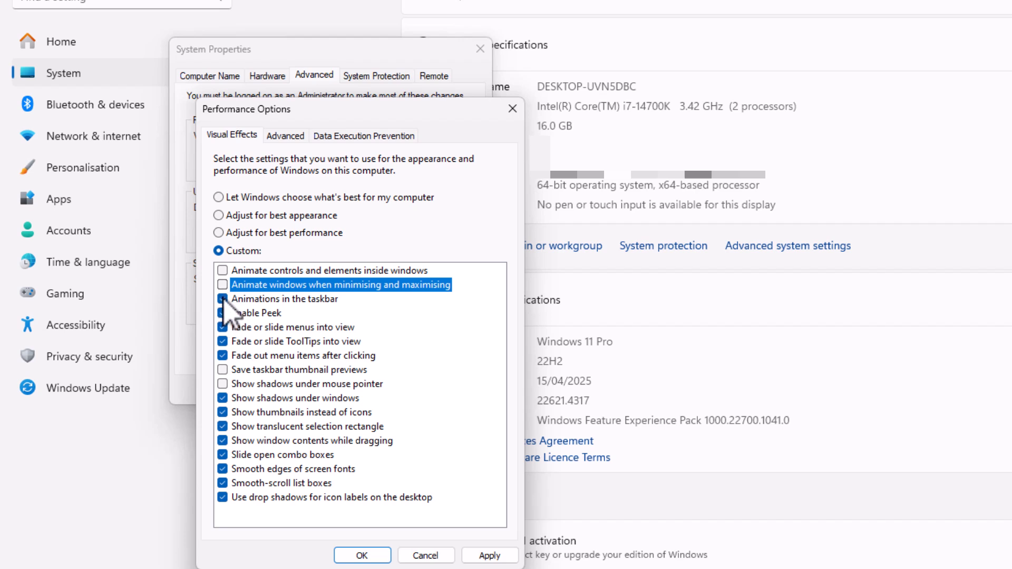
left_click(223, 299)
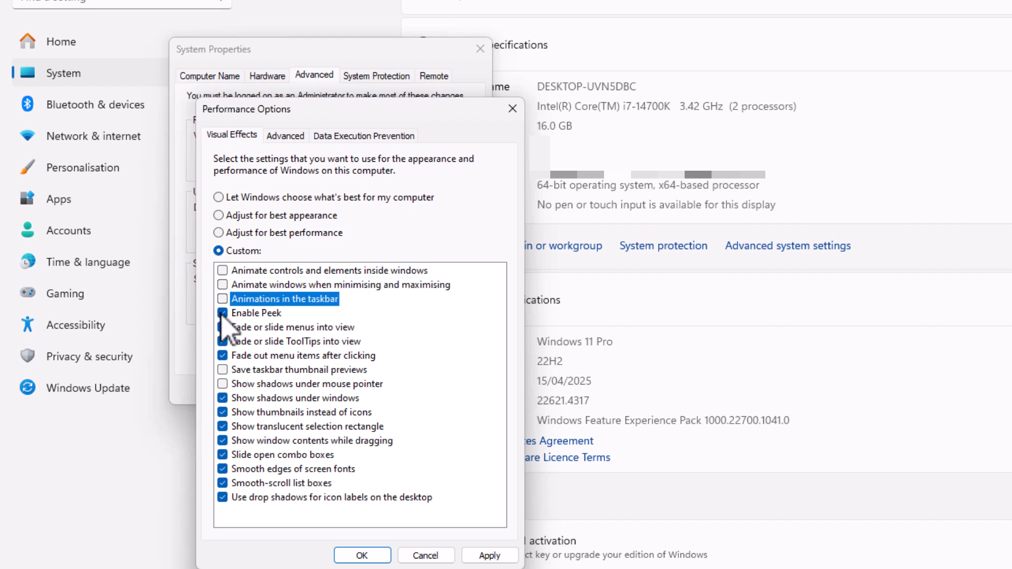
left_click(222, 313)
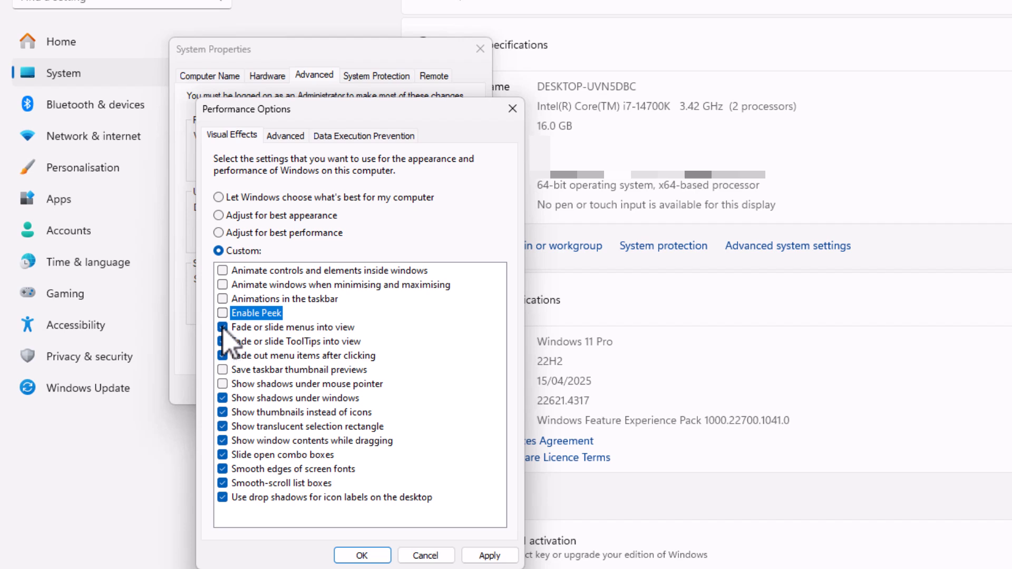
left_click(222, 328)
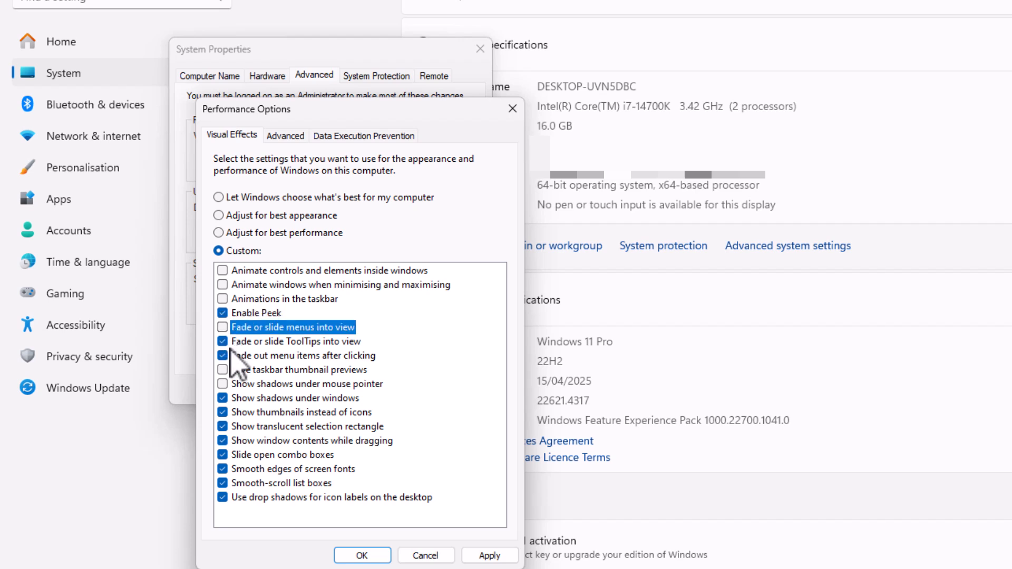
left_click(223, 317)
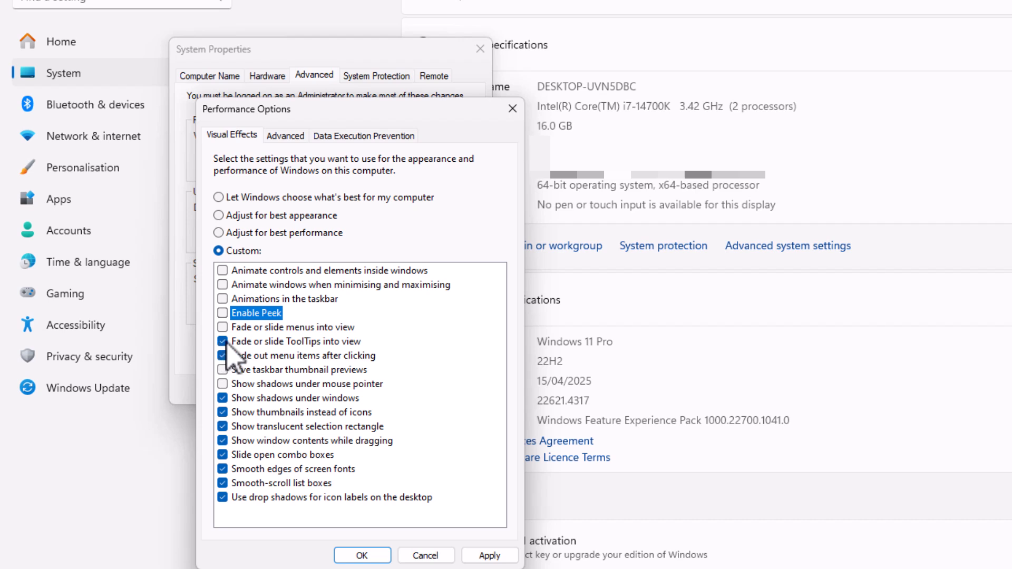
left_click(222, 342)
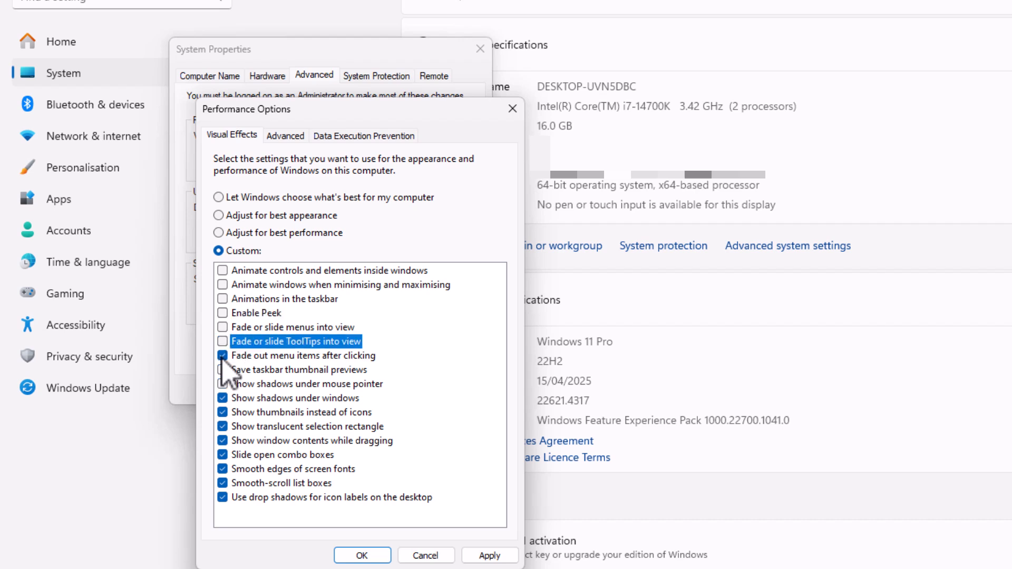
Step: Also untick menu-item fading, sliding combo boxes and smooth-scrolling list boxes, then apply and confirm
left_click(222, 356)
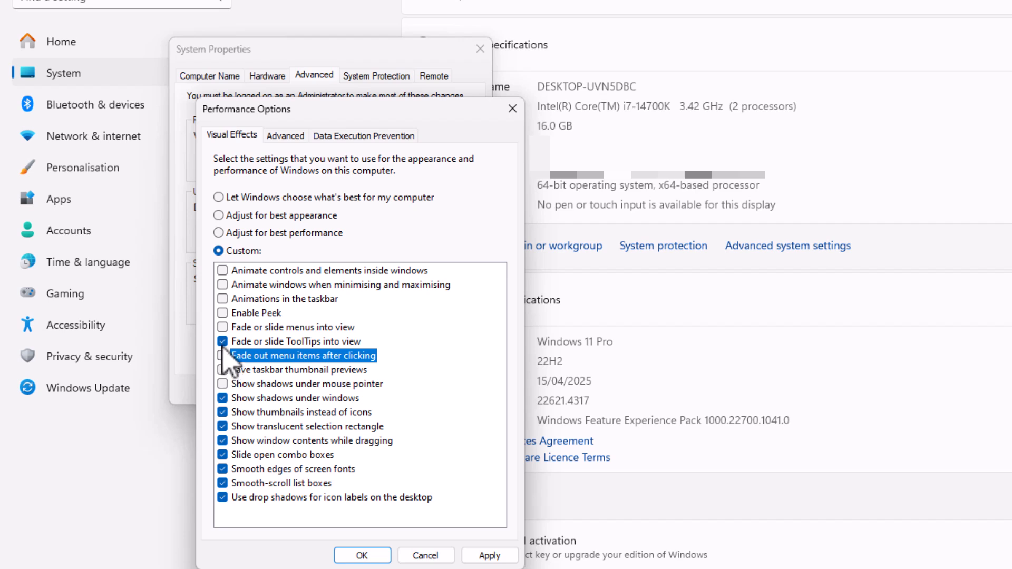
left_click(223, 342)
left_click(222, 342)
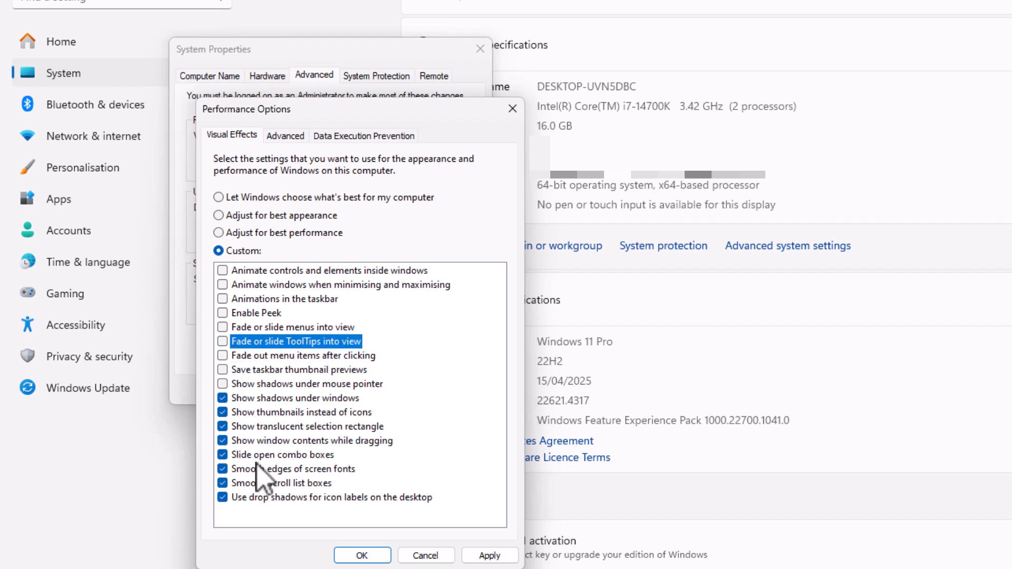
left_click(223, 454)
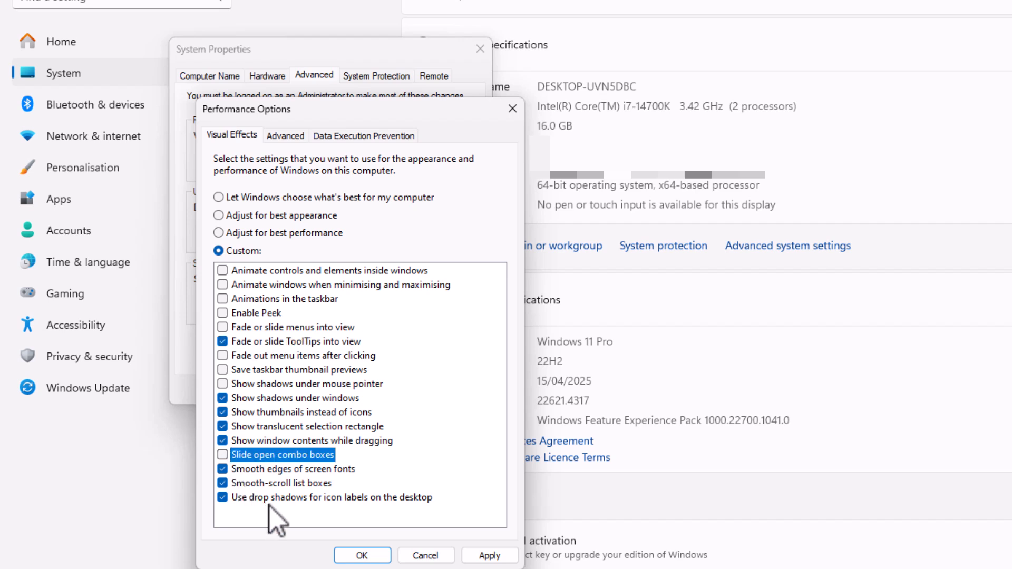
left_click(222, 483)
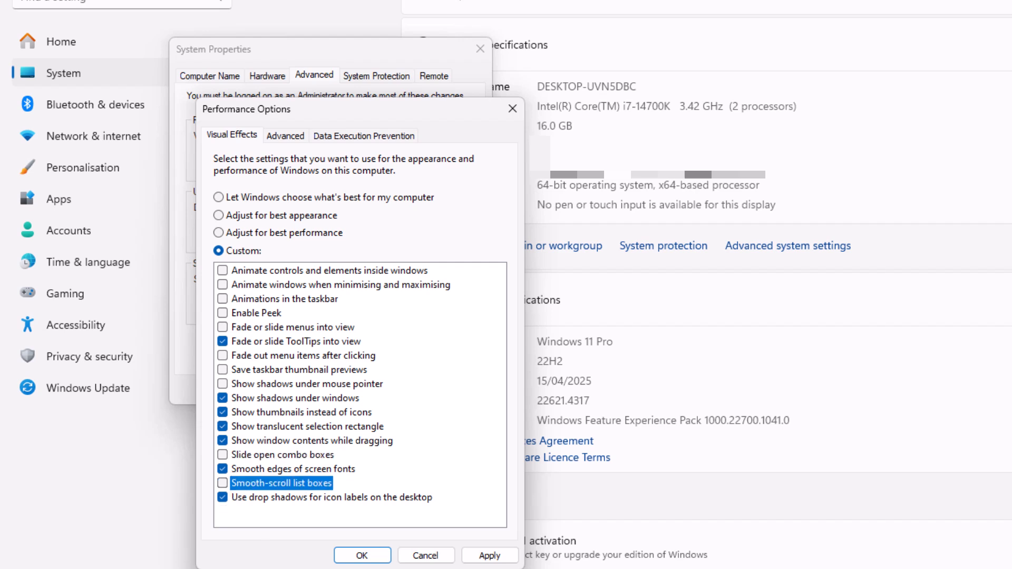
left_click(489, 555)
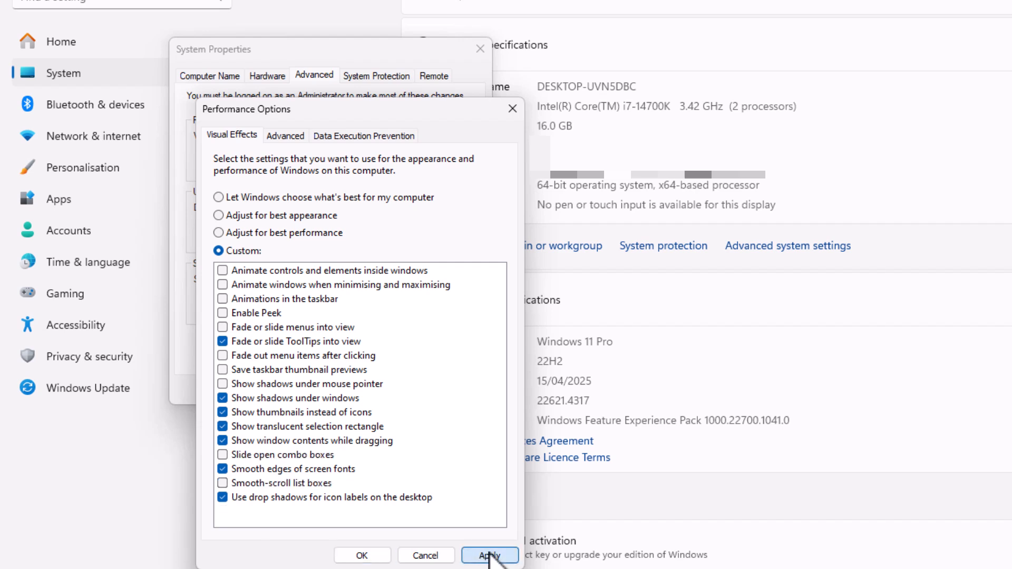
left_click(371, 555)
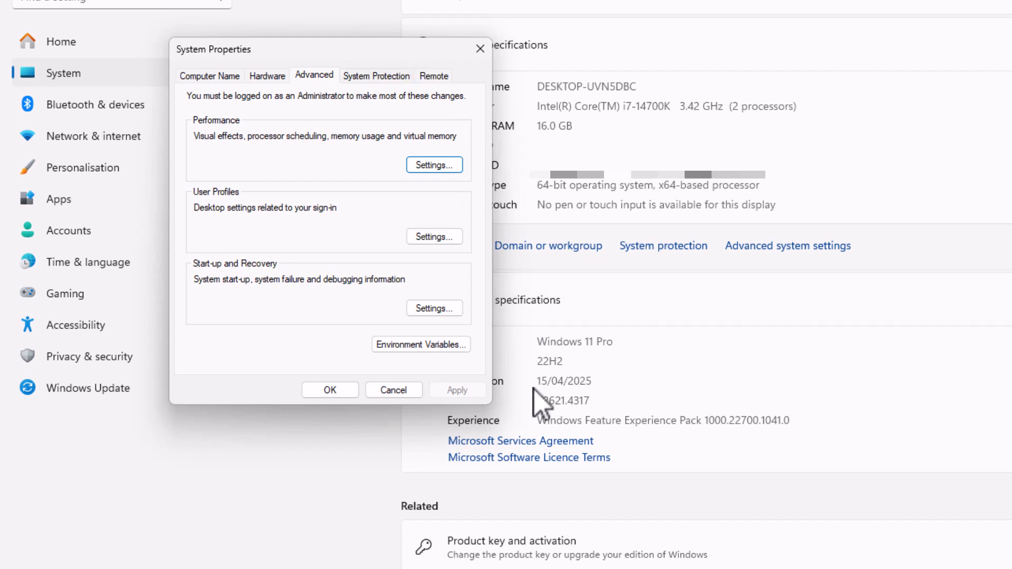
left_click(427, 165)
left_click(513, 110)
key("super")
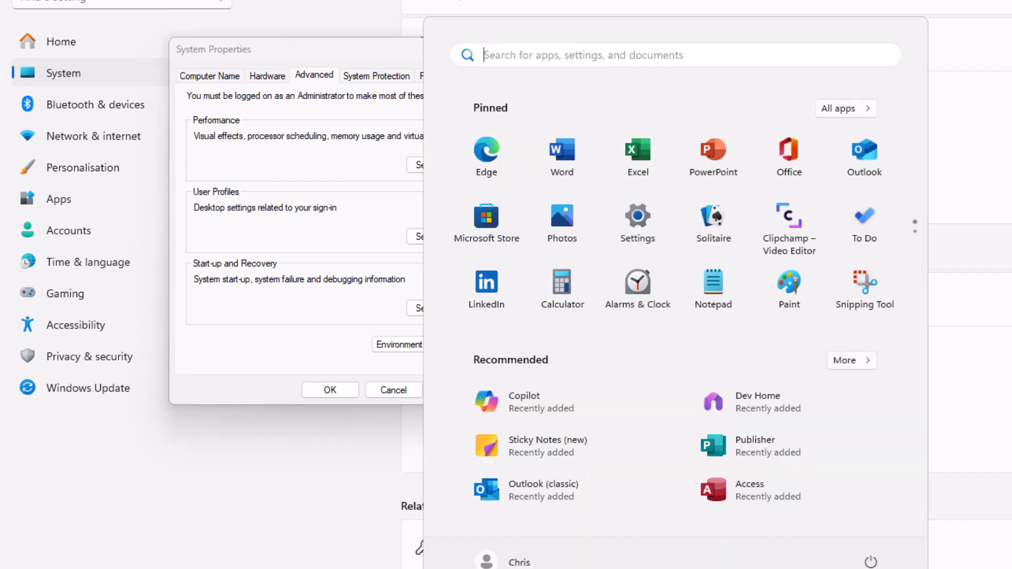
key("Escape")
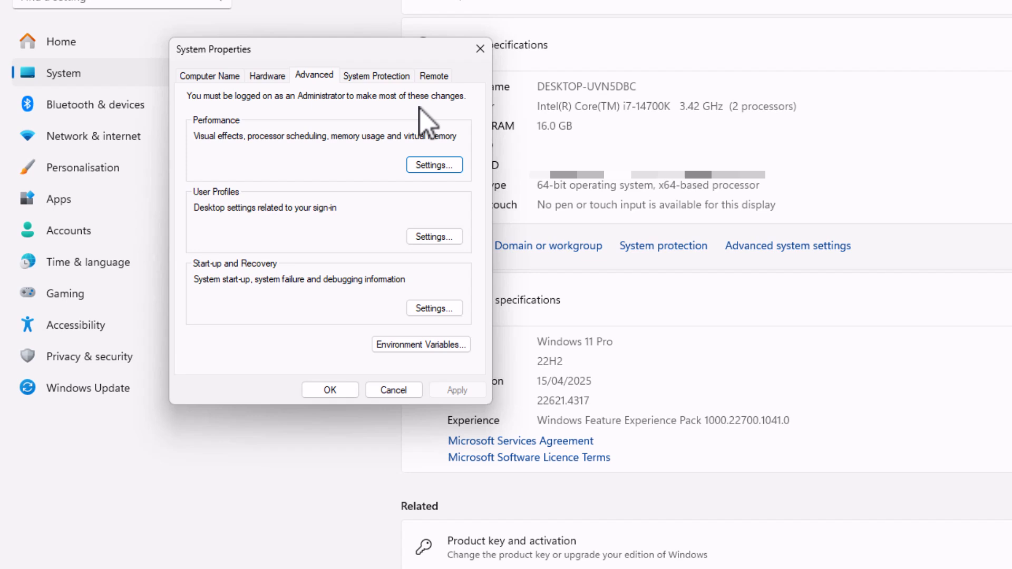
Step: Turn on system protection for Local Disk (C:) at 2% (1.26 GB) max usage and close the dialogs
left_click(368, 76)
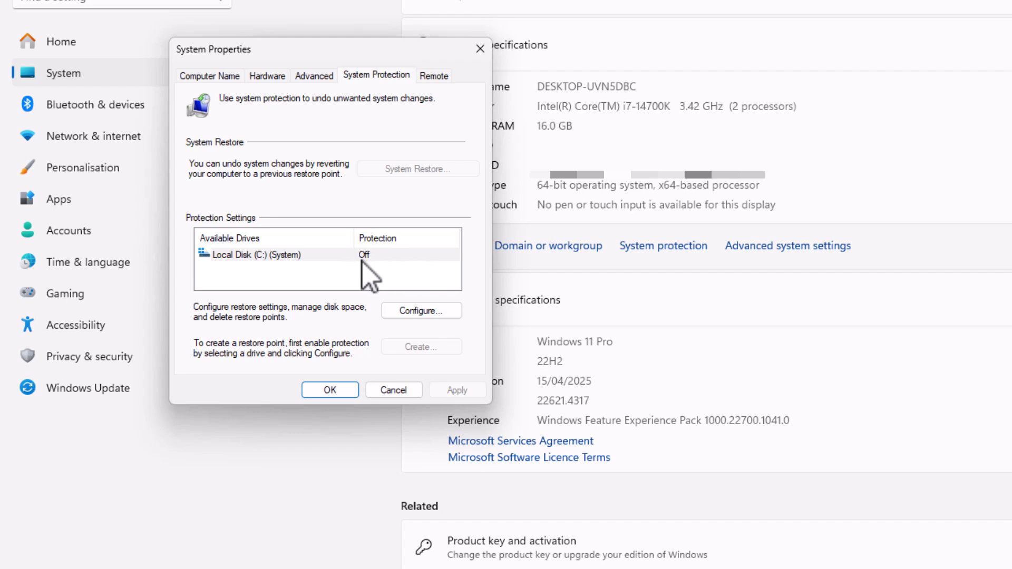
left_click(432, 311)
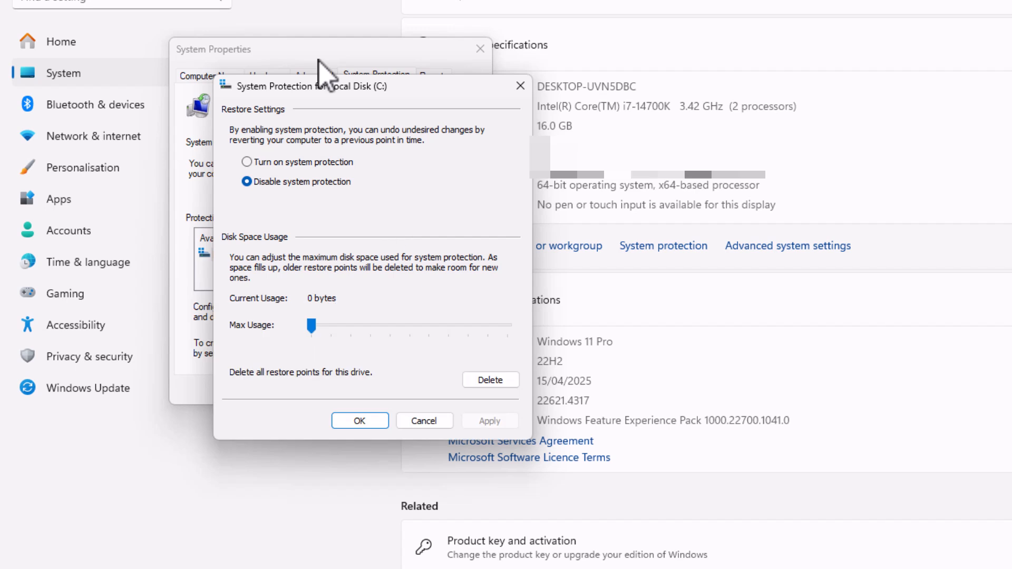
left_click(246, 162)
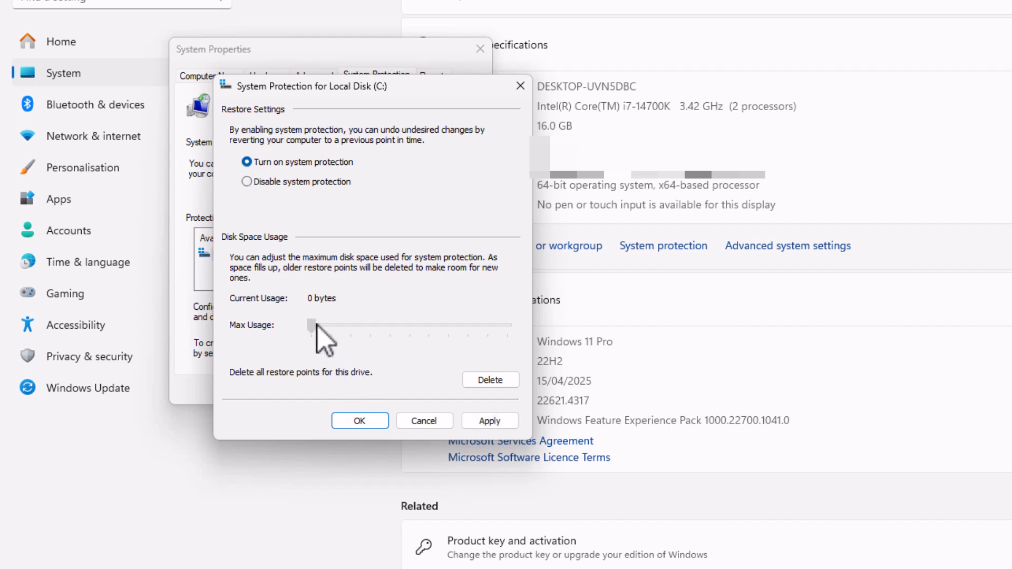
left_click_drag(318, 326, 320, 327)
left_click(481, 421)
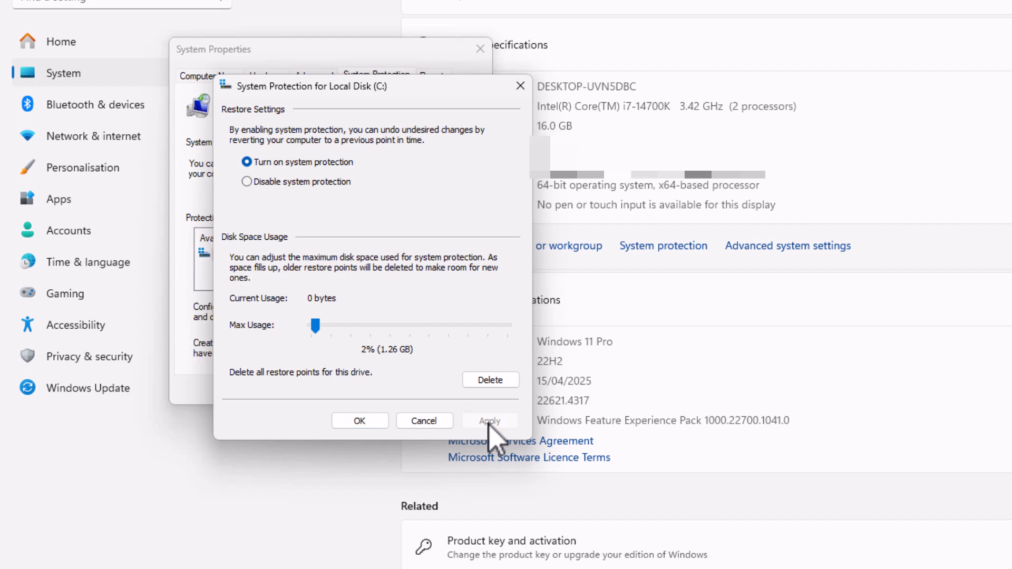
left_click(334, 425)
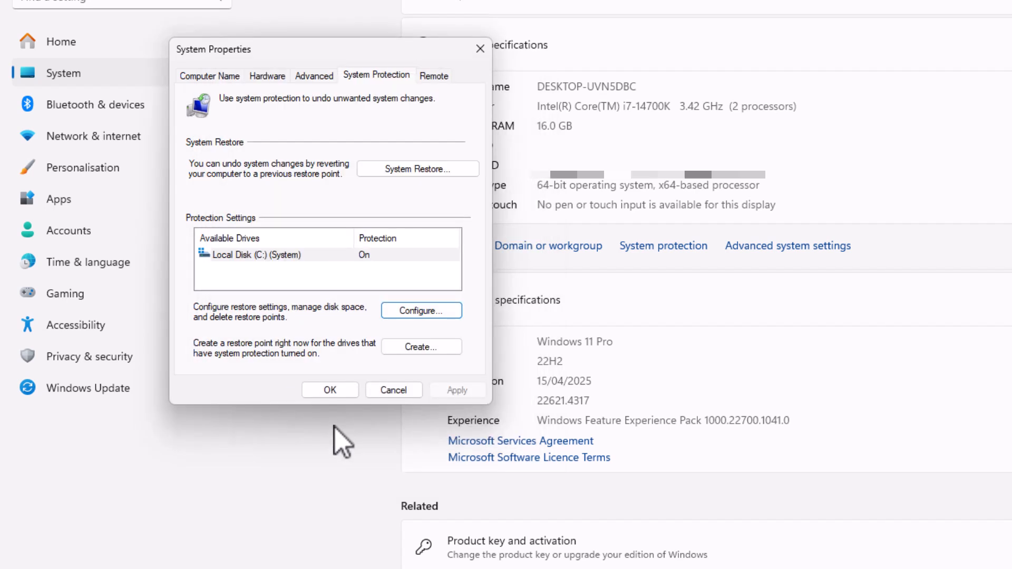
left_click(331, 390)
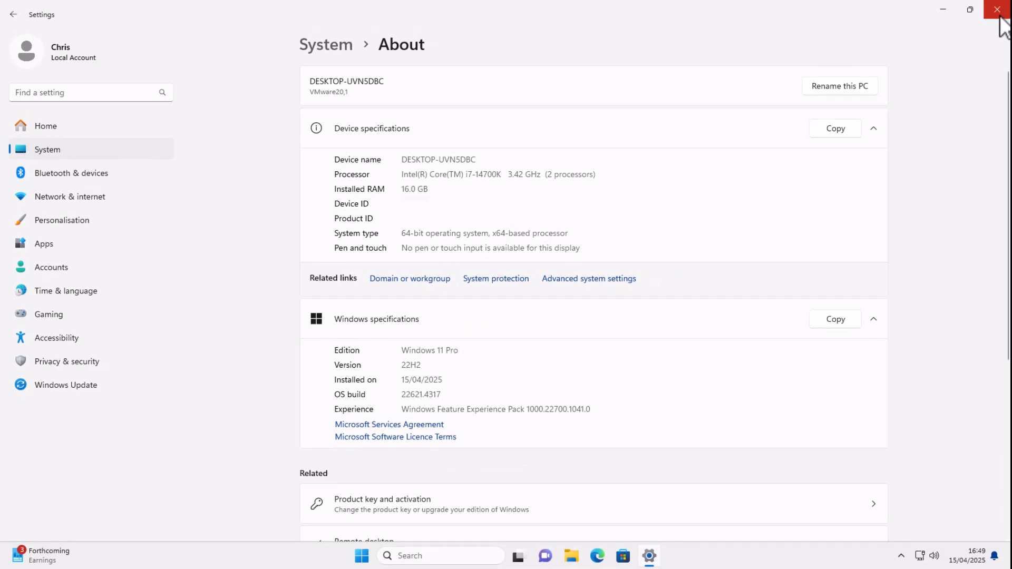
Step: Restart Settings, review the General privacy options, and end on the Privacy & security page
left_click(1000, 16)
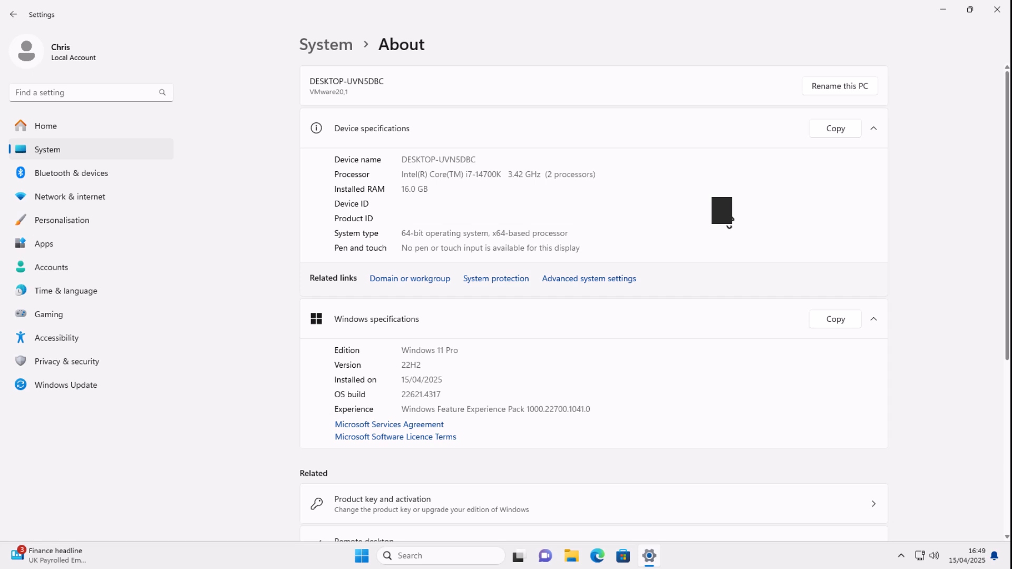
left_click(91, 361)
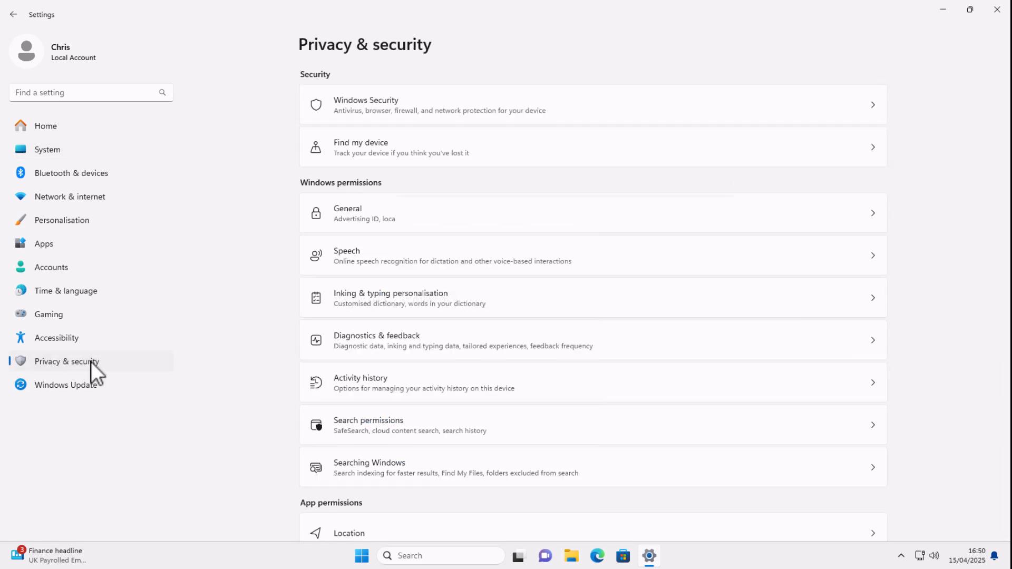
left_click(369, 218)
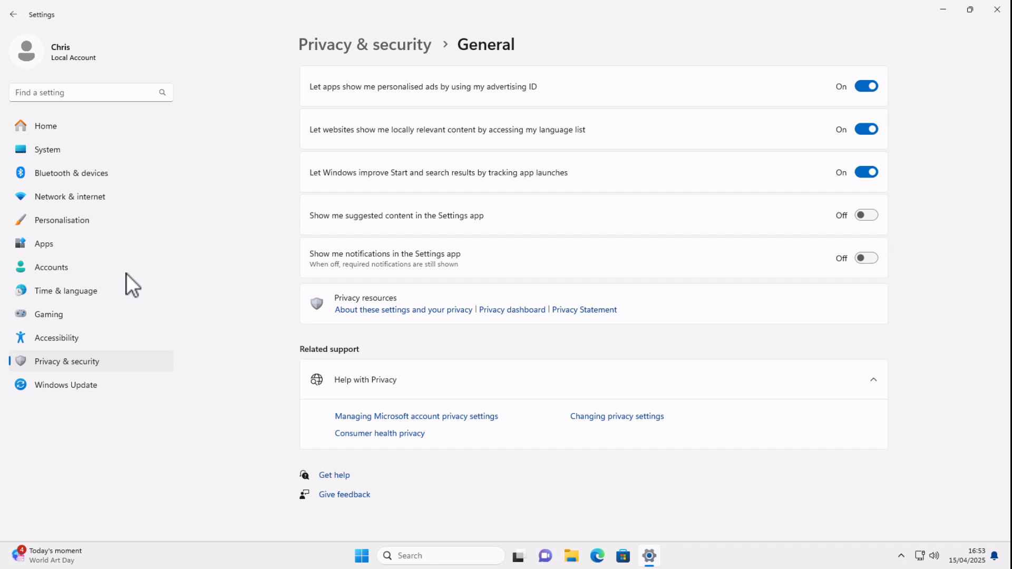
left_click(33, 128)
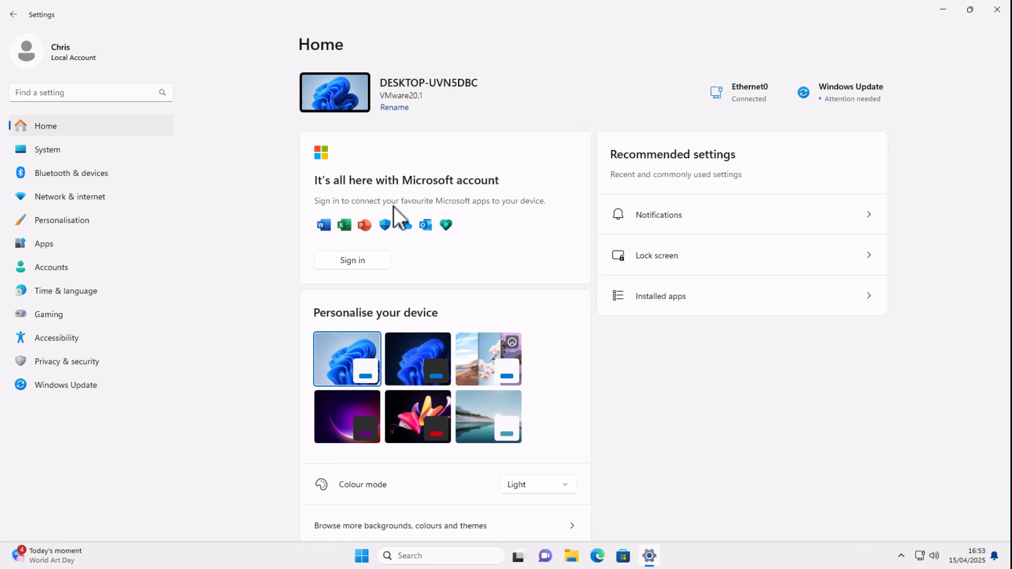
left_click(53, 357)
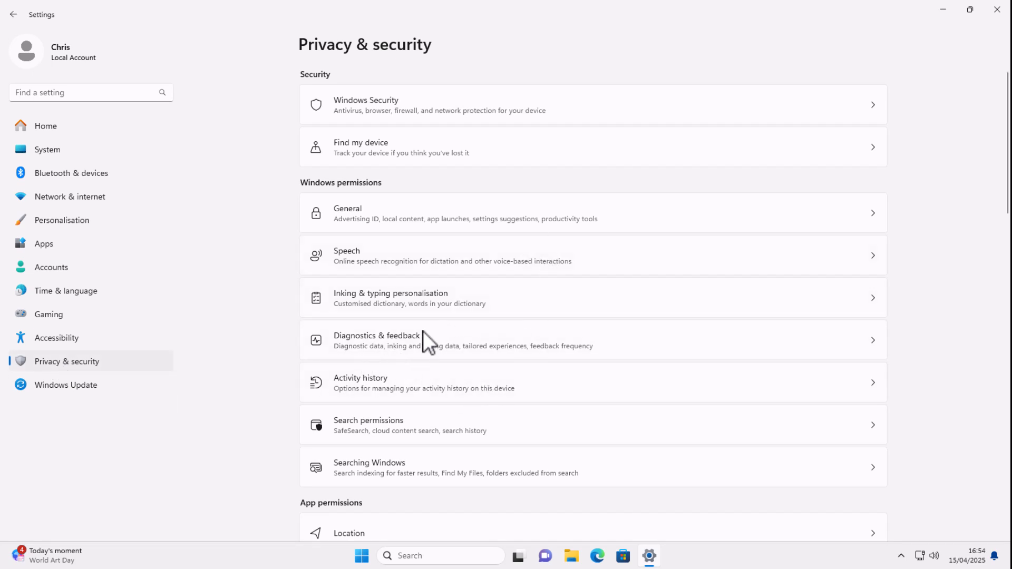
Step: In Diagnostics & feedback, switch Tailored experiences off
left_click(384, 343)
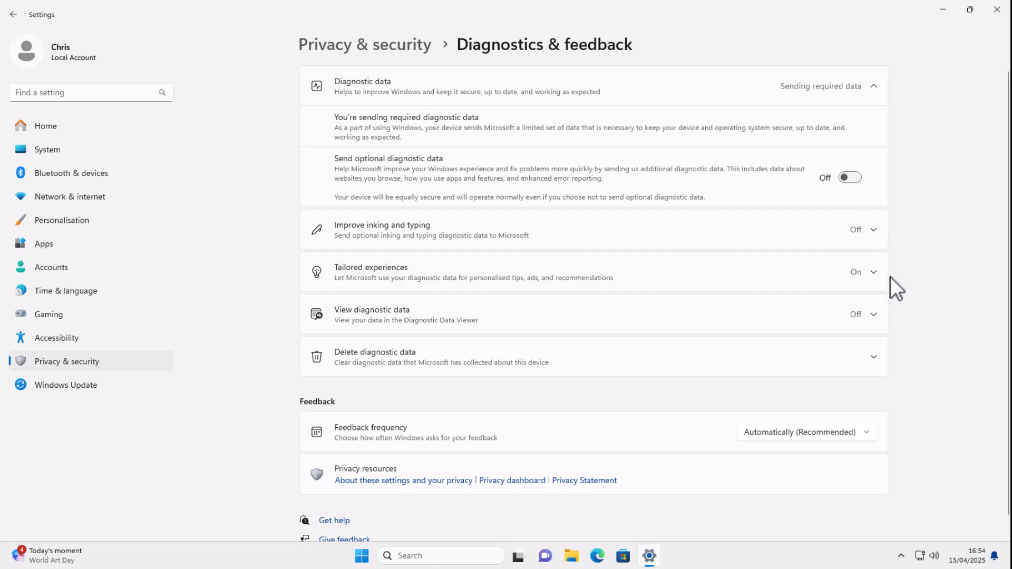
left_click(870, 230)
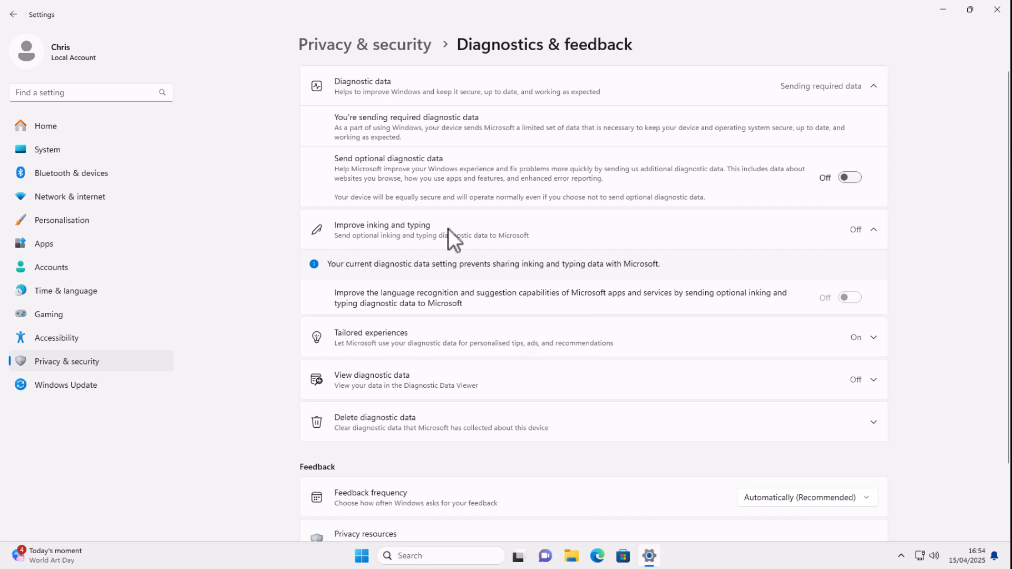
left_click(874, 339)
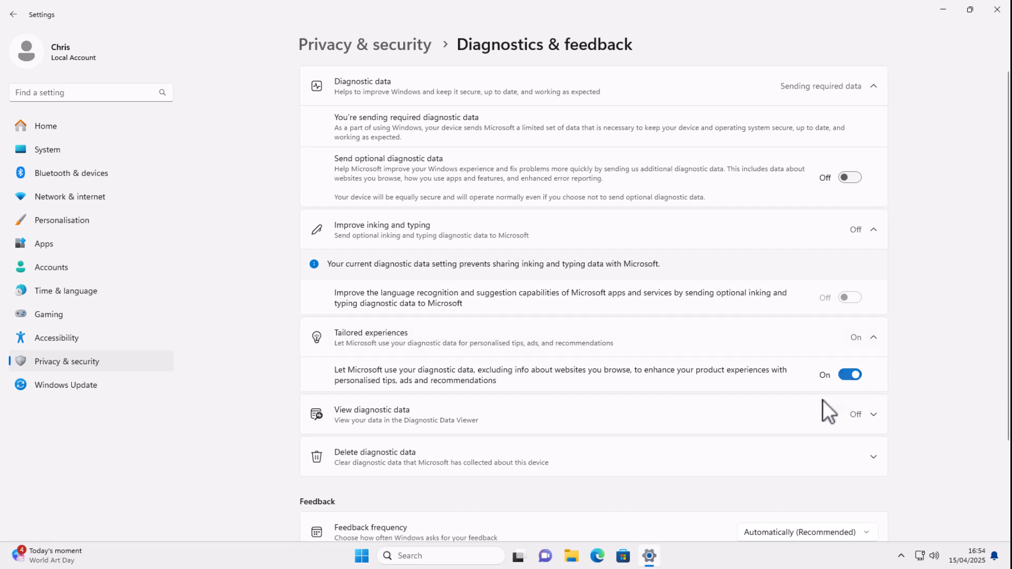
left_click(840, 379)
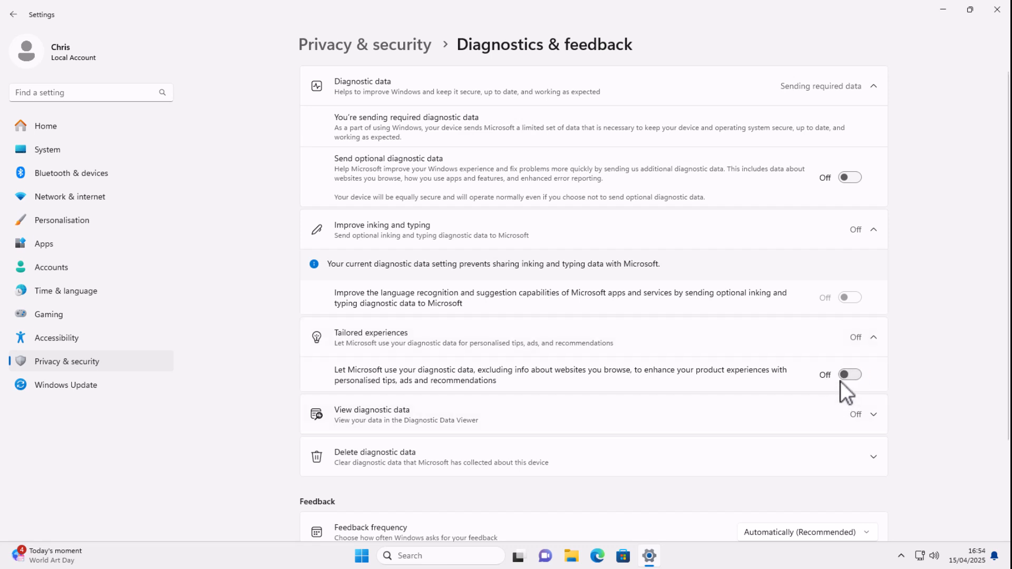
Step: Set Feedback frequency to Never and close Settings
left_click(869, 417)
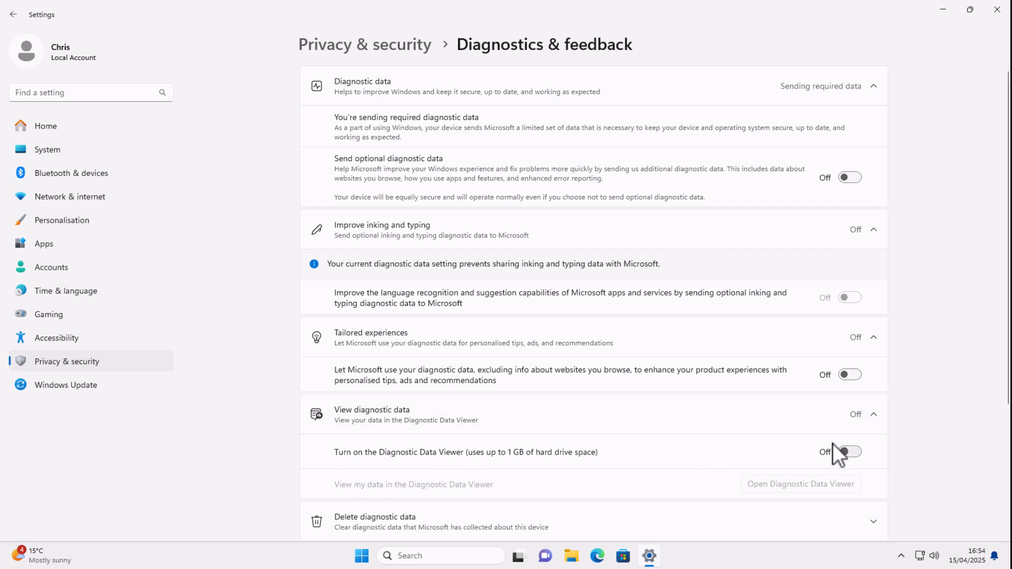
scroll(834, 444, "down", 3)
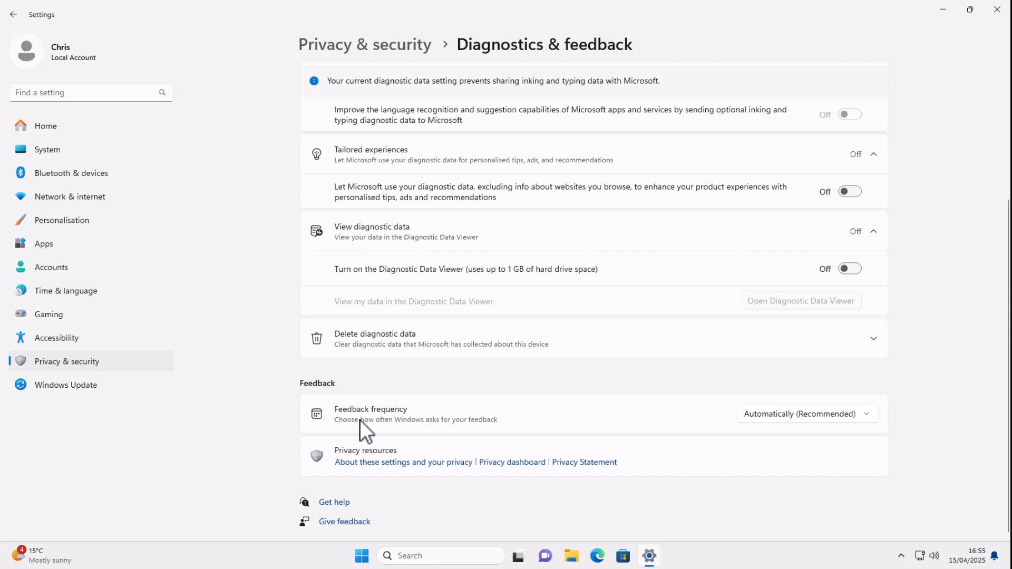
left_click(871, 416)
left_click(871, 416)
left_click(871, 416)
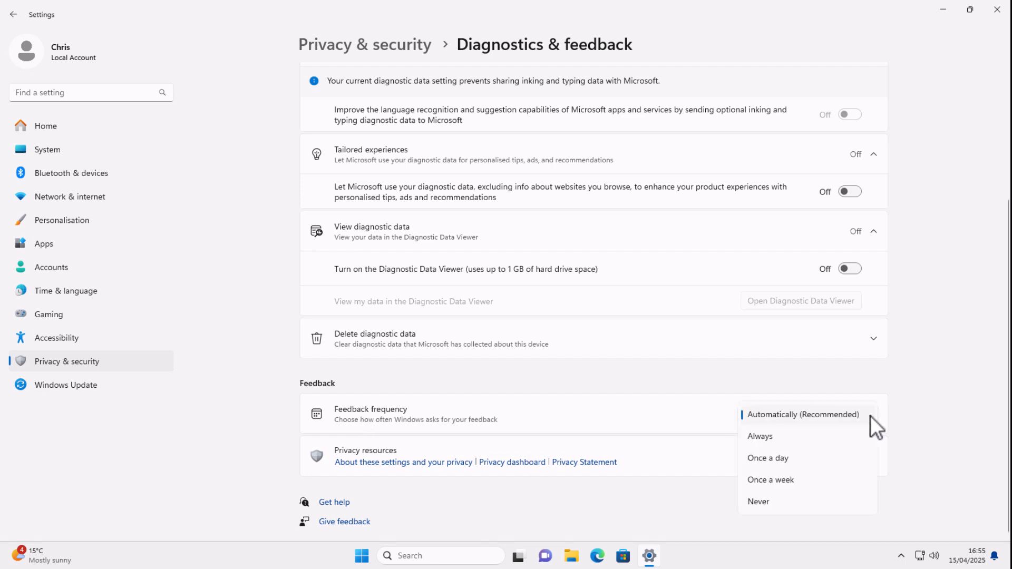
left_click(770, 503)
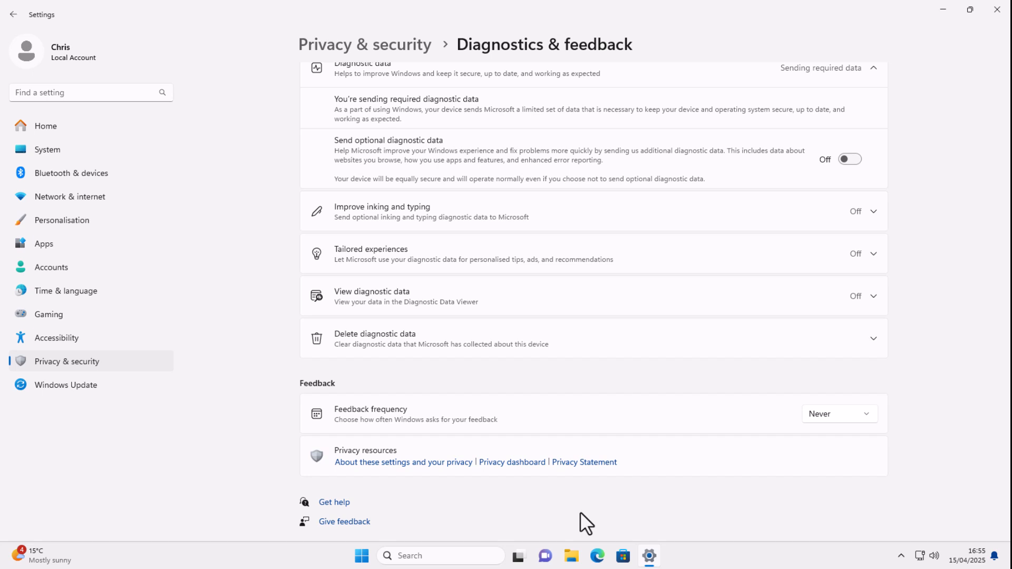
left_click(998, 9)
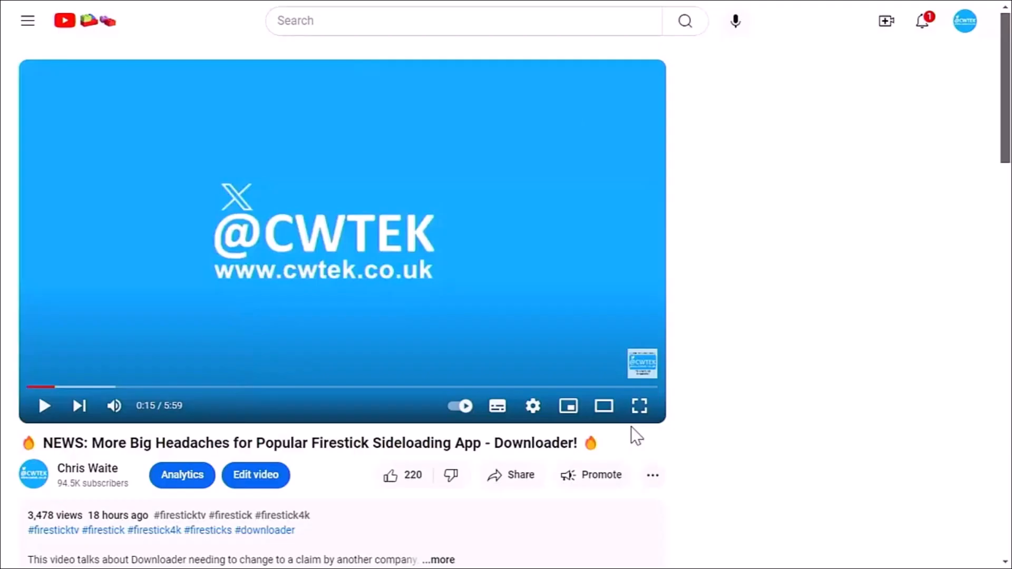
Step: Preview a £75.00 Super Thanks for the video, then dismiss it without paying
left_click(653, 476)
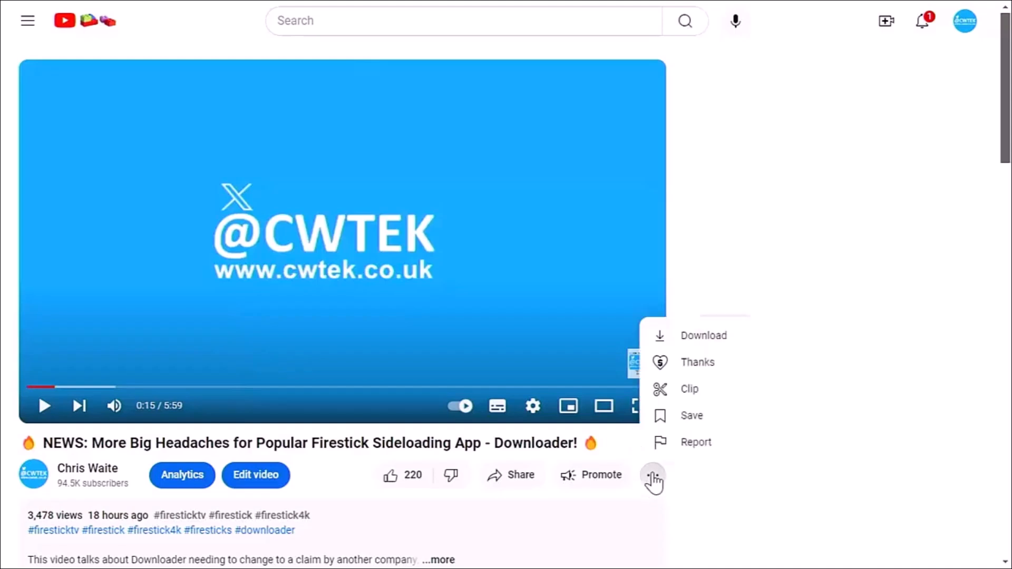
left_click(702, 370)
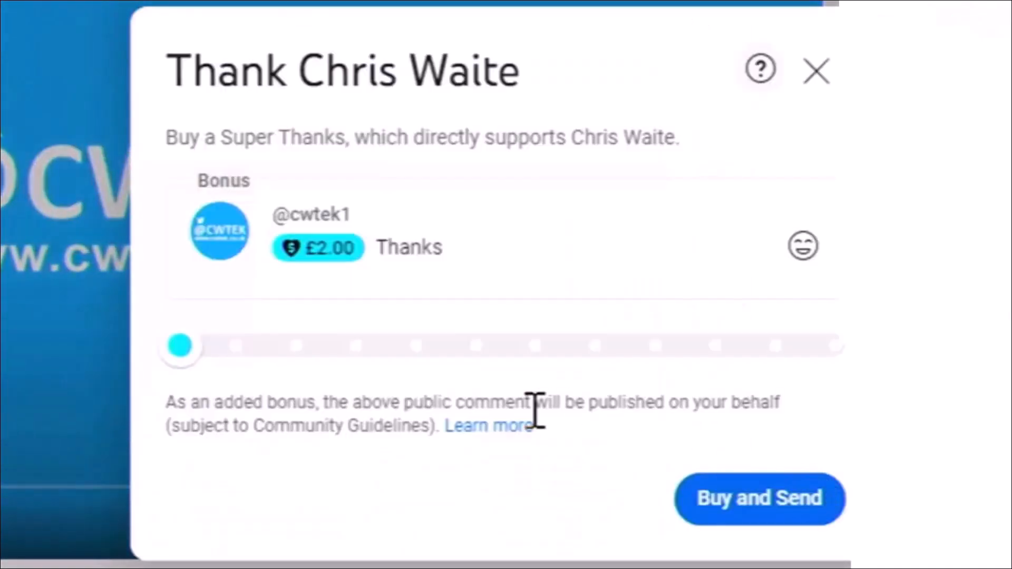
left_click_drag(179, 344, 589, 356)
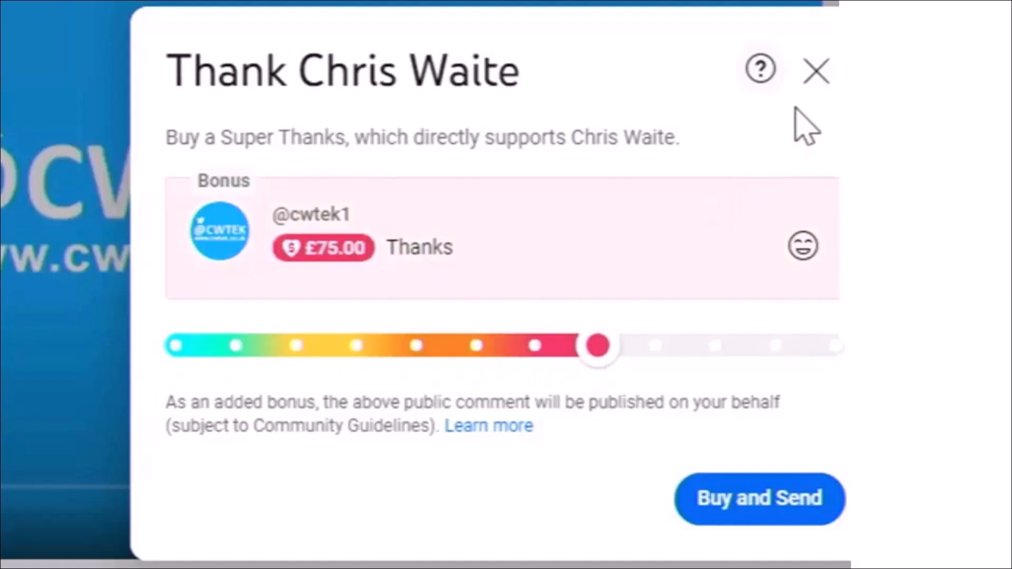
left_click(816, 72)
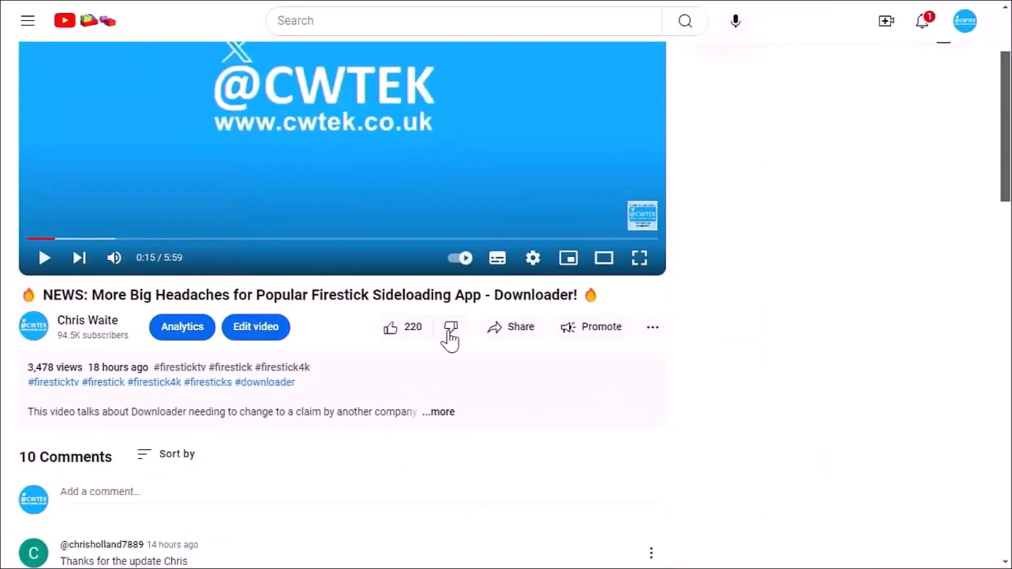
Step: Expand the full video description and scroll through it
left_click(442, 418)
scroll(446, 413, "down", 4)
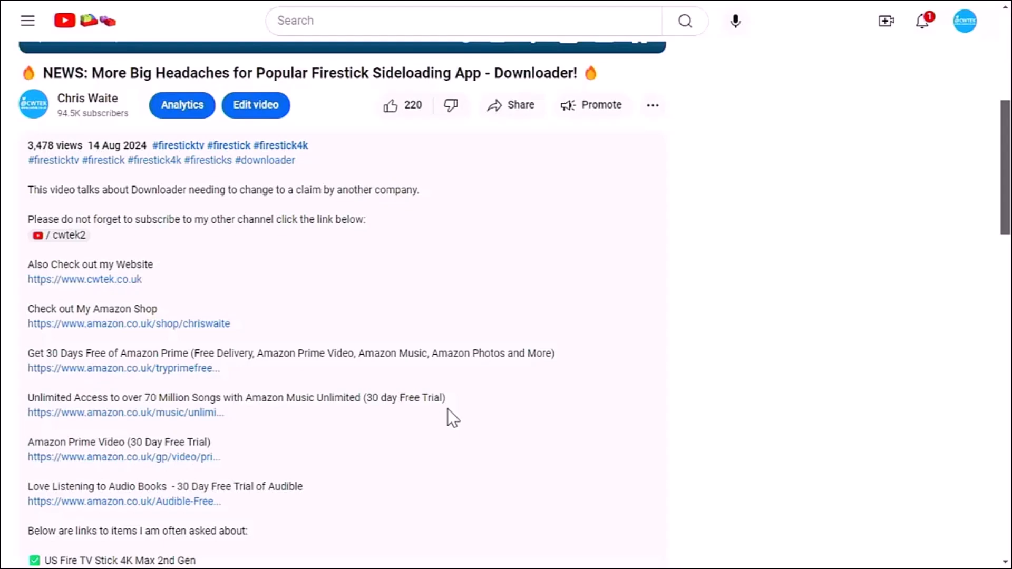
scroll(448, 409, "down", 2)
scroll(448, 409, "down", 3)
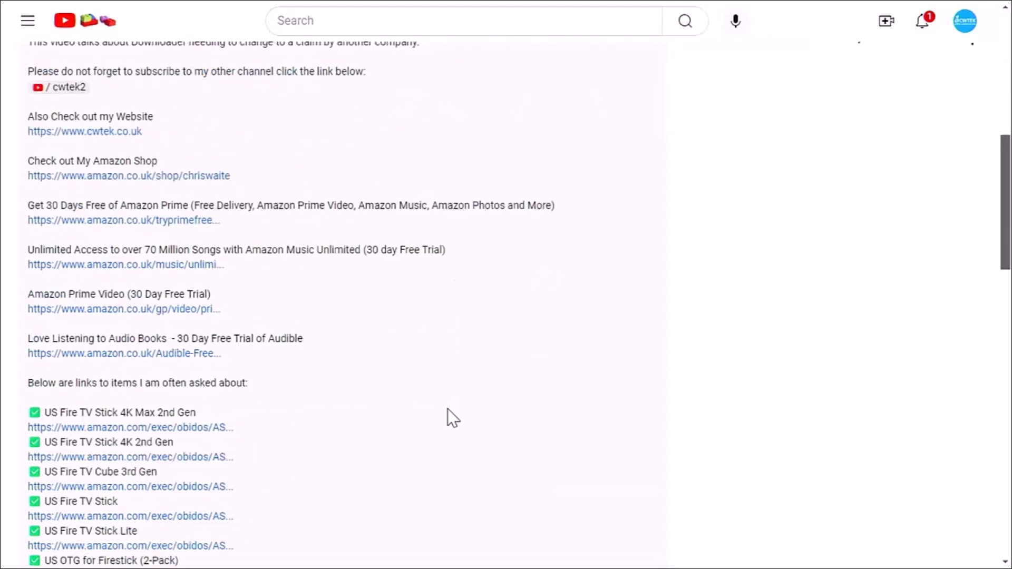
scroll(448, 409, "up", 3)
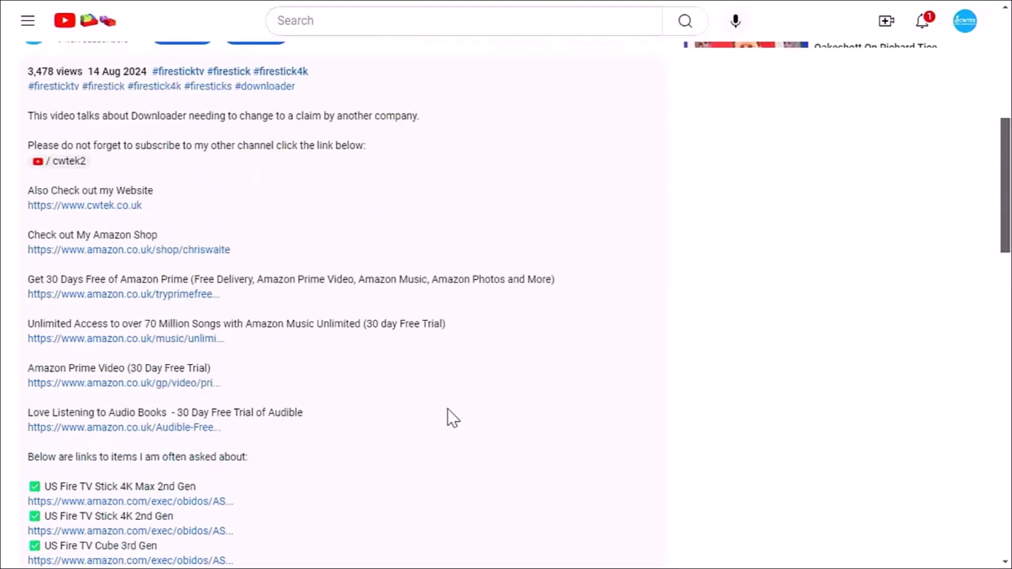
scroll(448, 409, "up", 5)
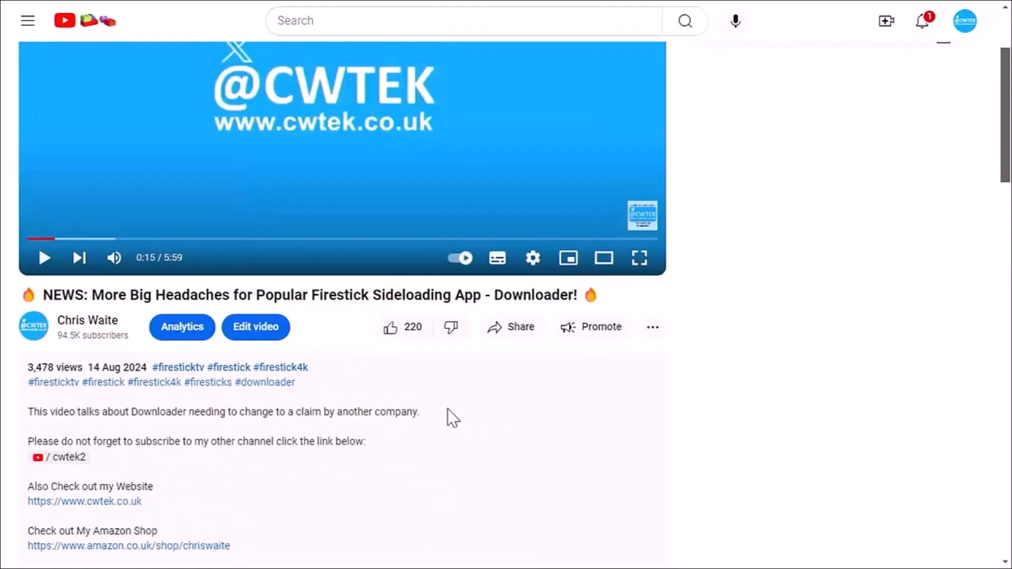
Step: Preview a £15.00 Super Thanks, dismiss it, and go to the creator's channel page
left_click(652, 327)
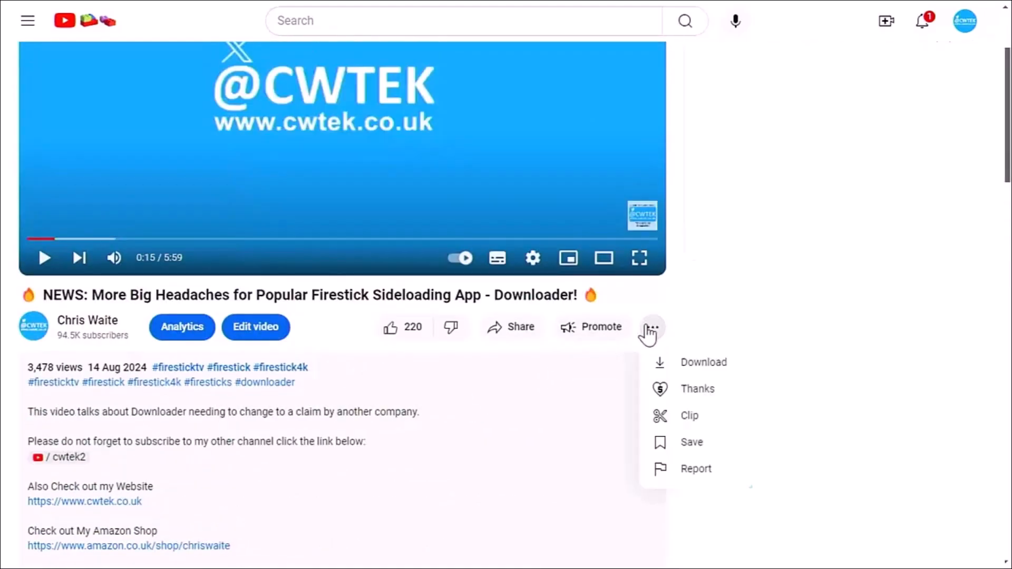
left_click(679, 395)
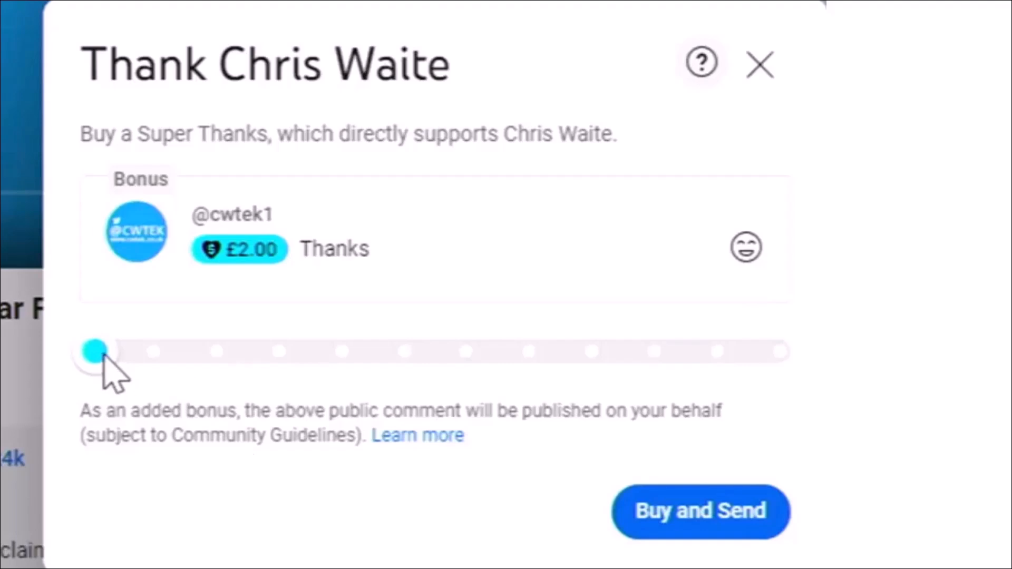
left_click_drag(104, 356, 314, 355)
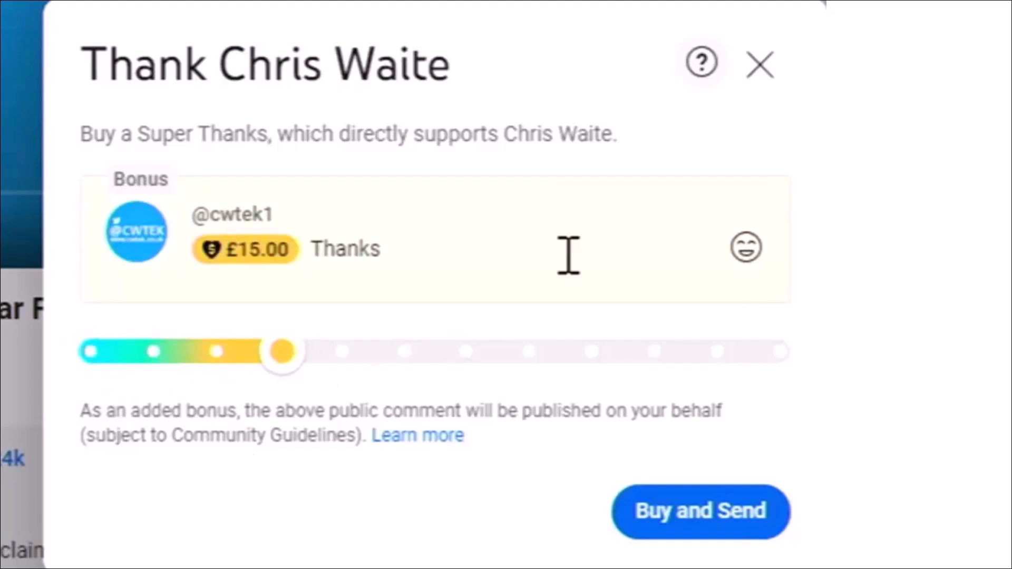
left_click(765, 68)
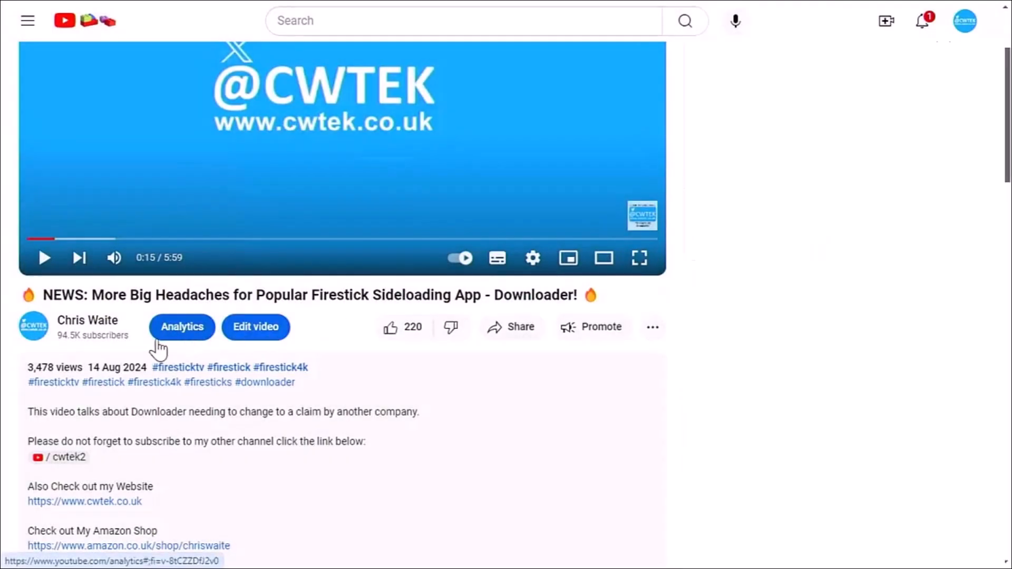
left_click(45, 338)
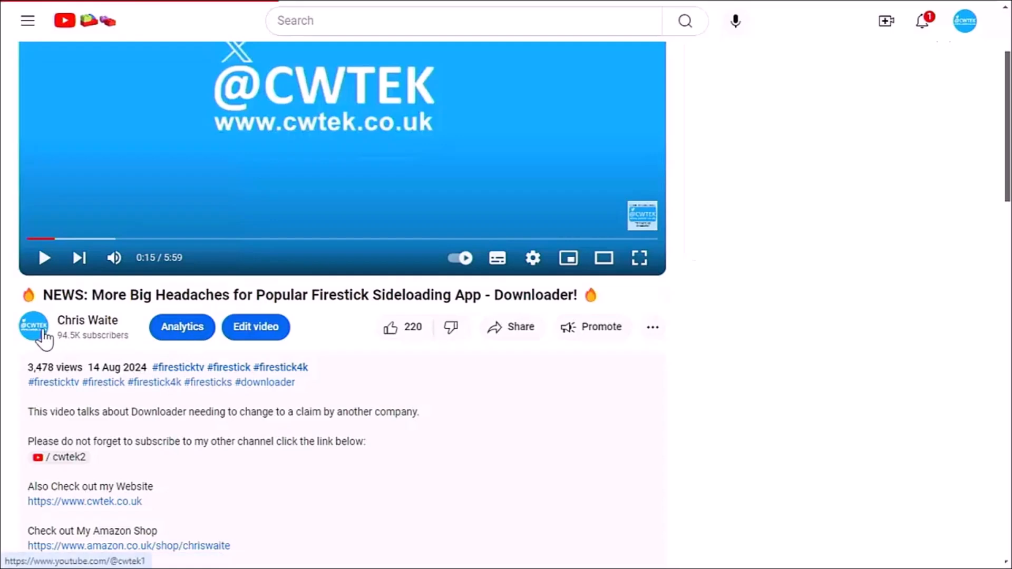